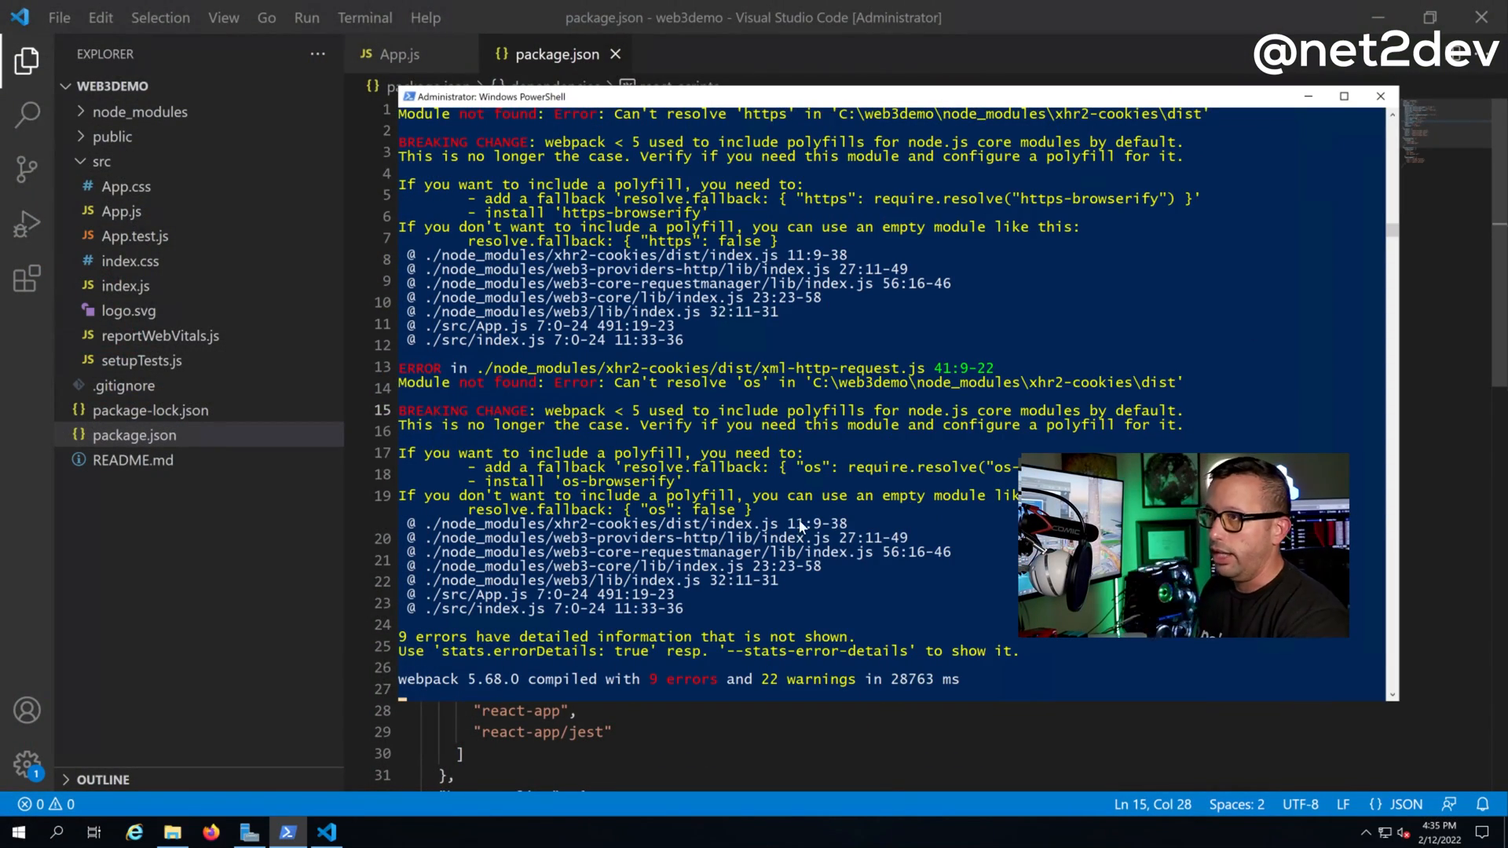
# Step: Terminate the npm start batch job with Ctrl+C, returning to the web3demo prompt
pyautogui.click(946, 470)
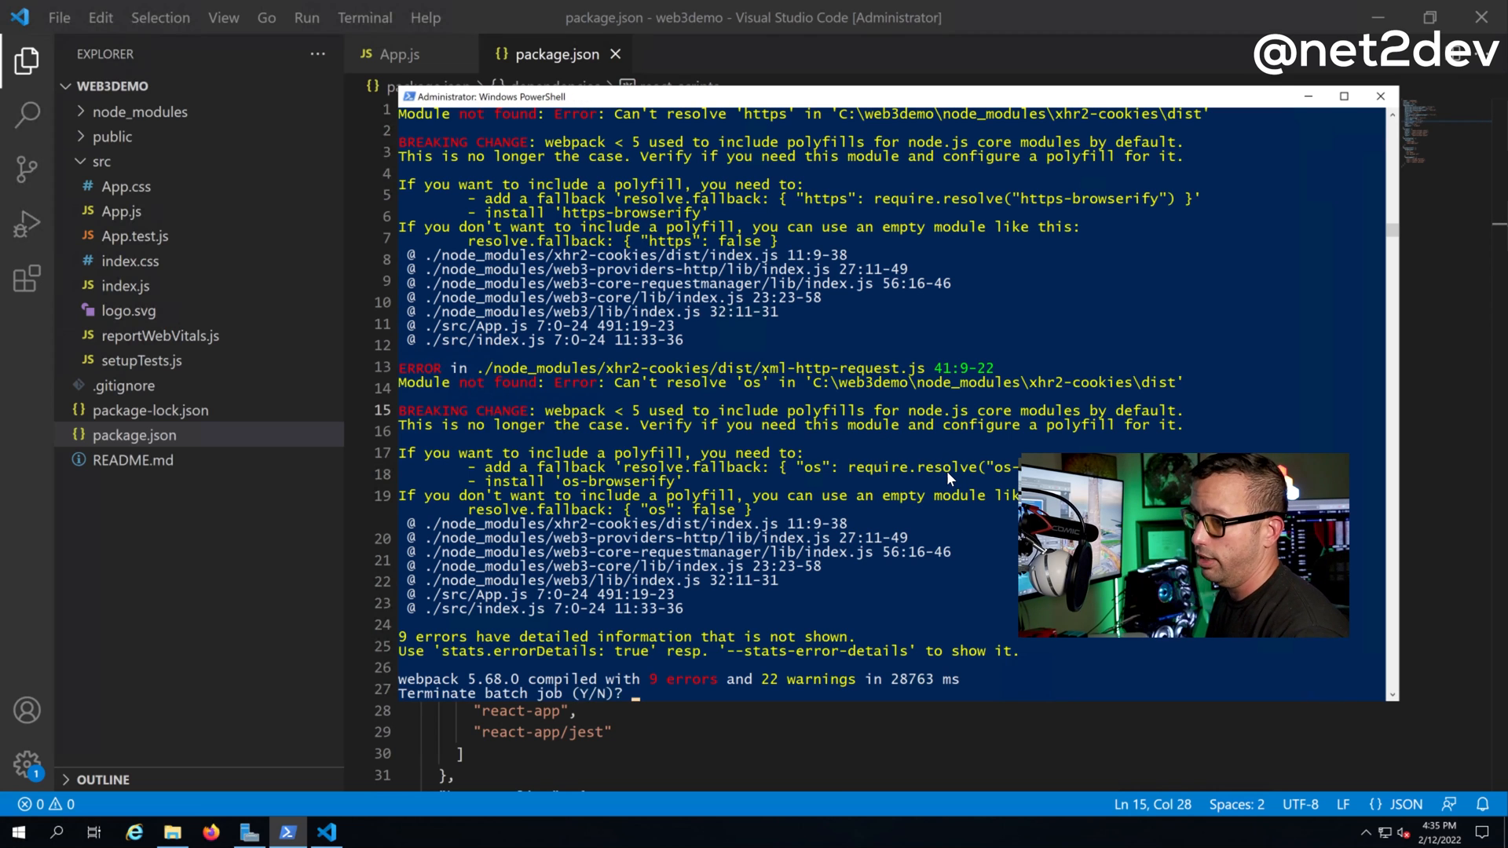
pyautogui.hotkey('ctrl', 'c')
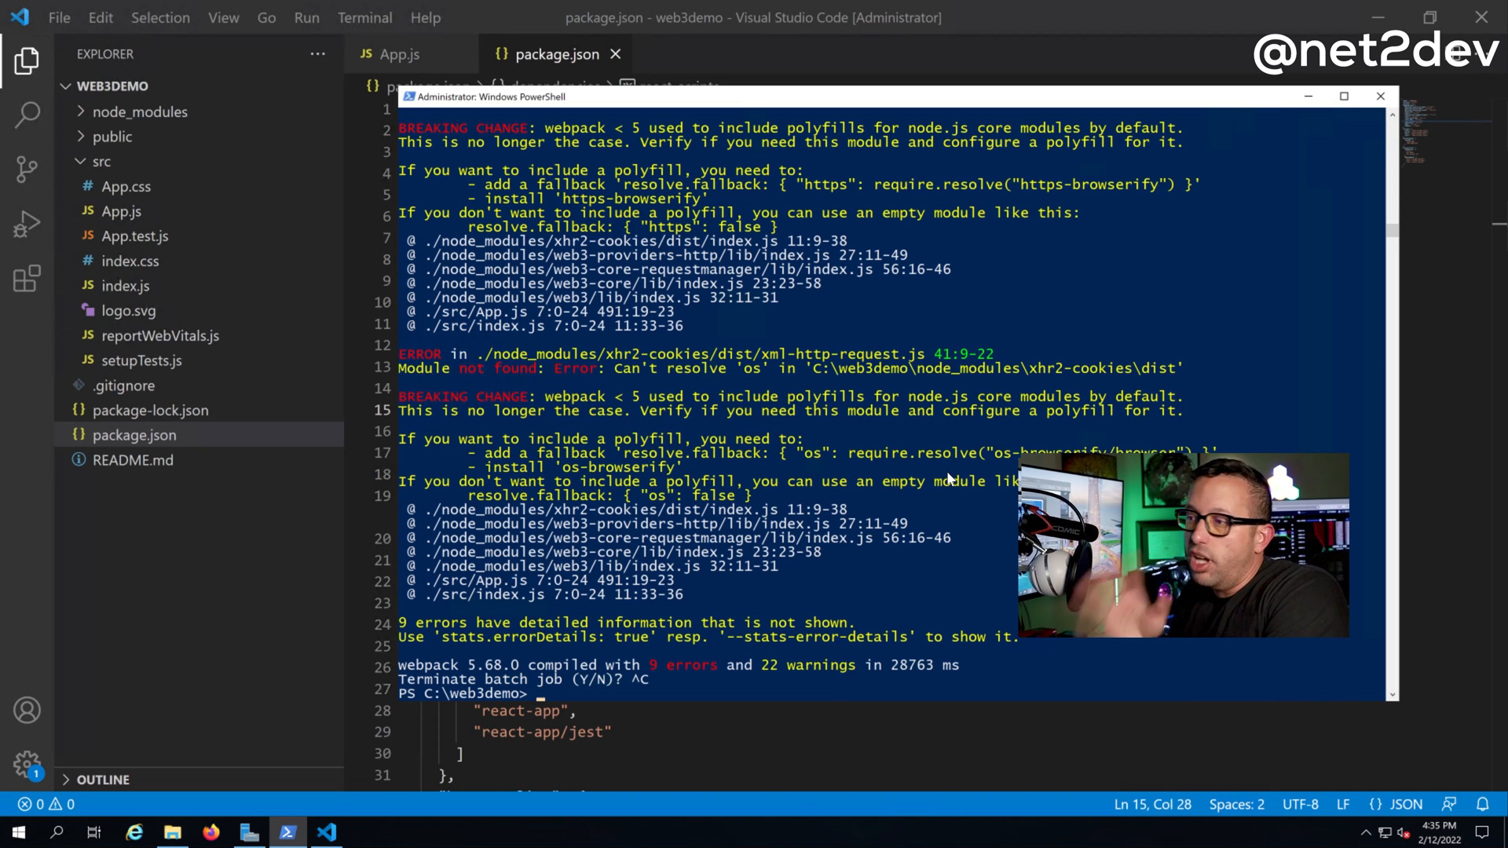
# Step: Maximize VS Code and highlight the webpack version in package.json
pyautogui.moveTo(951, 15); pyautogui.dragTo(949, 9)
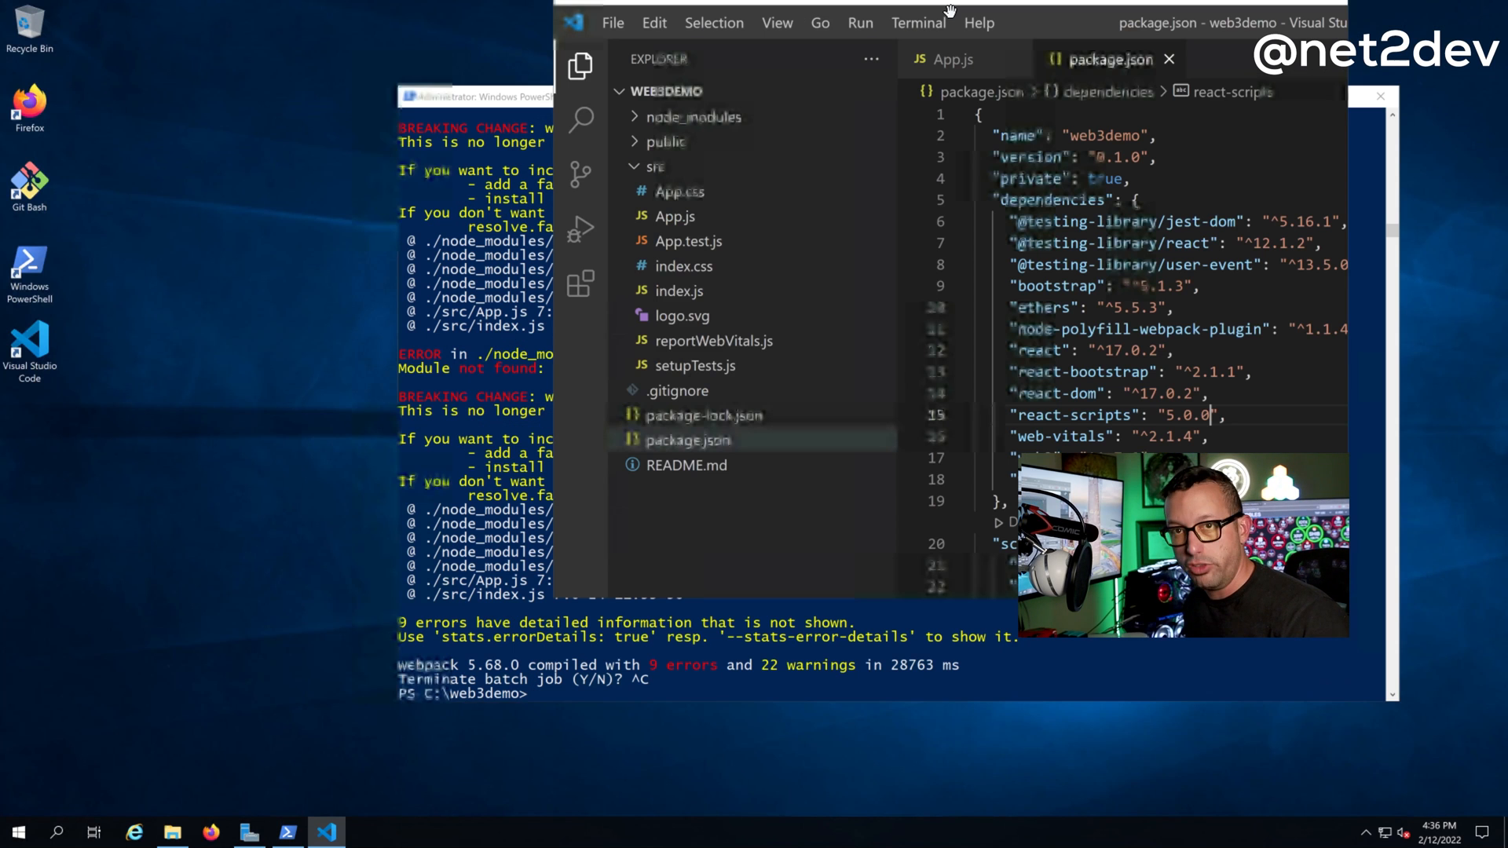
pyautogui.moveTo(1091, 6); pyautogui.dragTo(1088, 1)
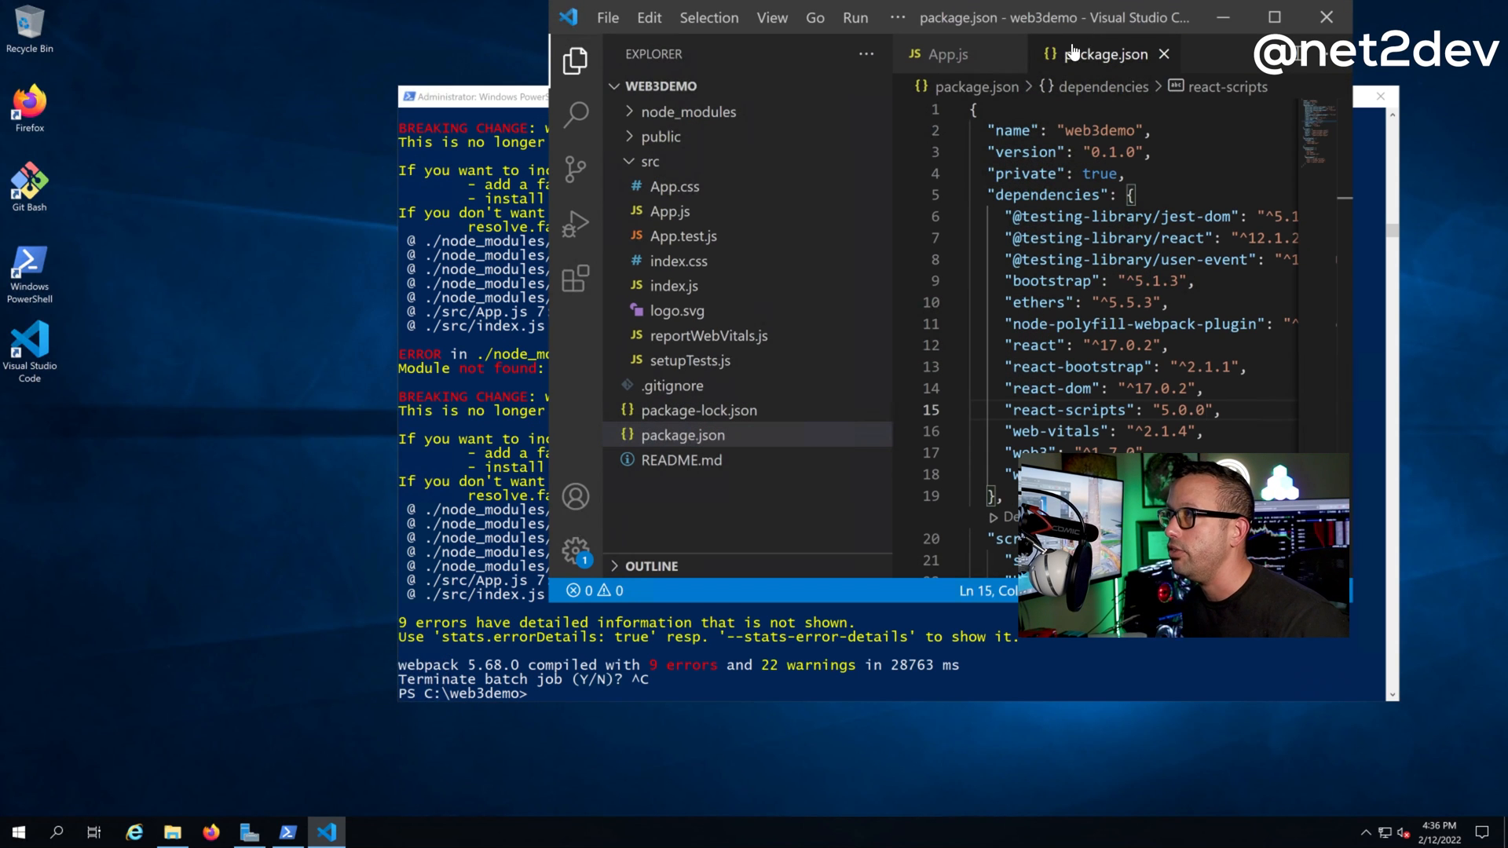
pyautogui.doubleClick(1076, 12)
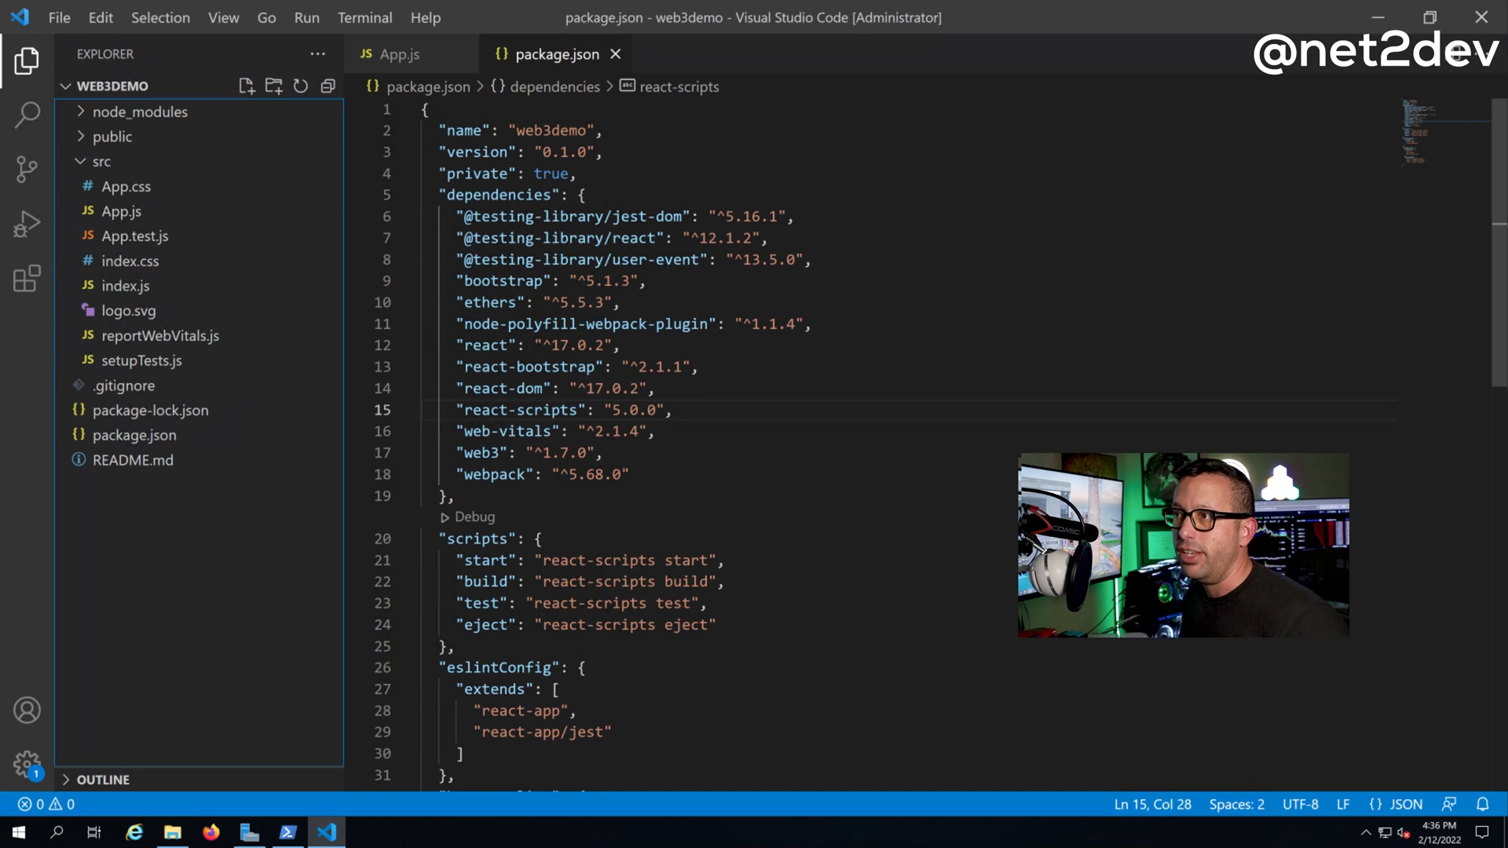
pyautogui.moveTo(621, 473); pyautogui.dragTo(577, 474)
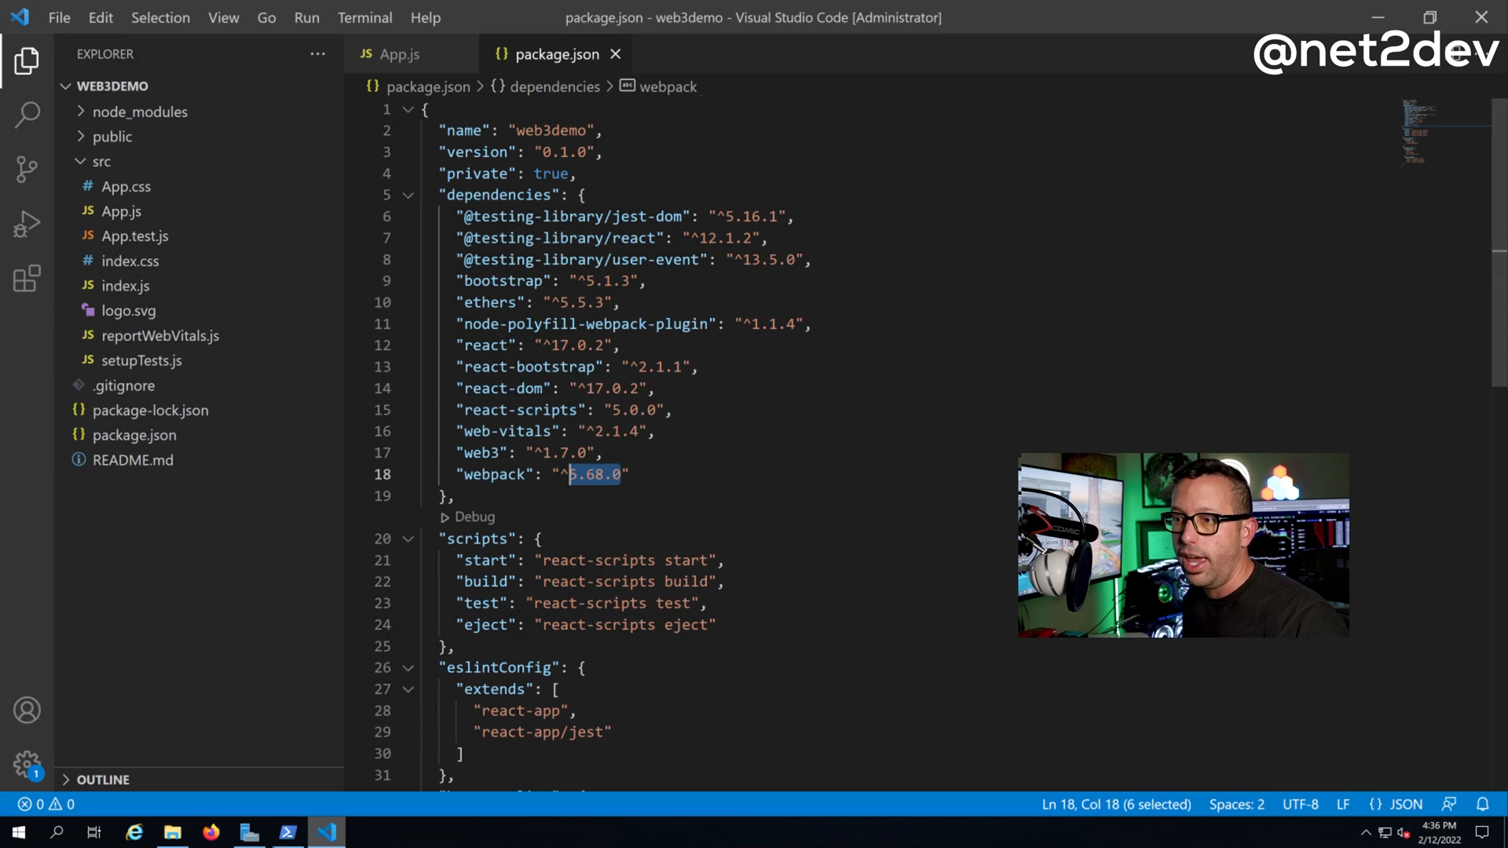
pyautogui.click(285, 833)
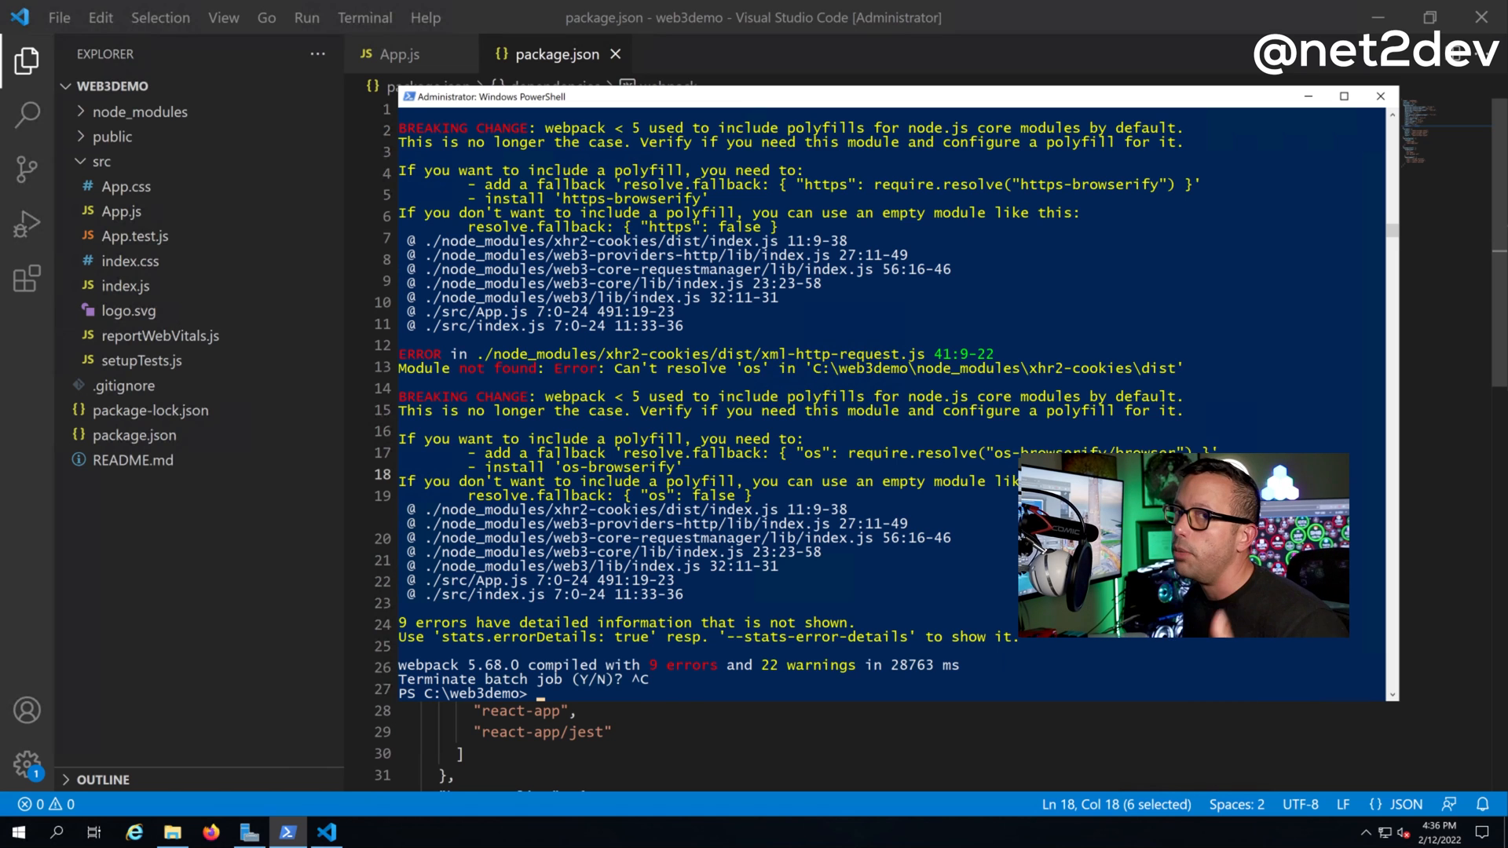
pyautogui.hotkey('alt', 'Tab')
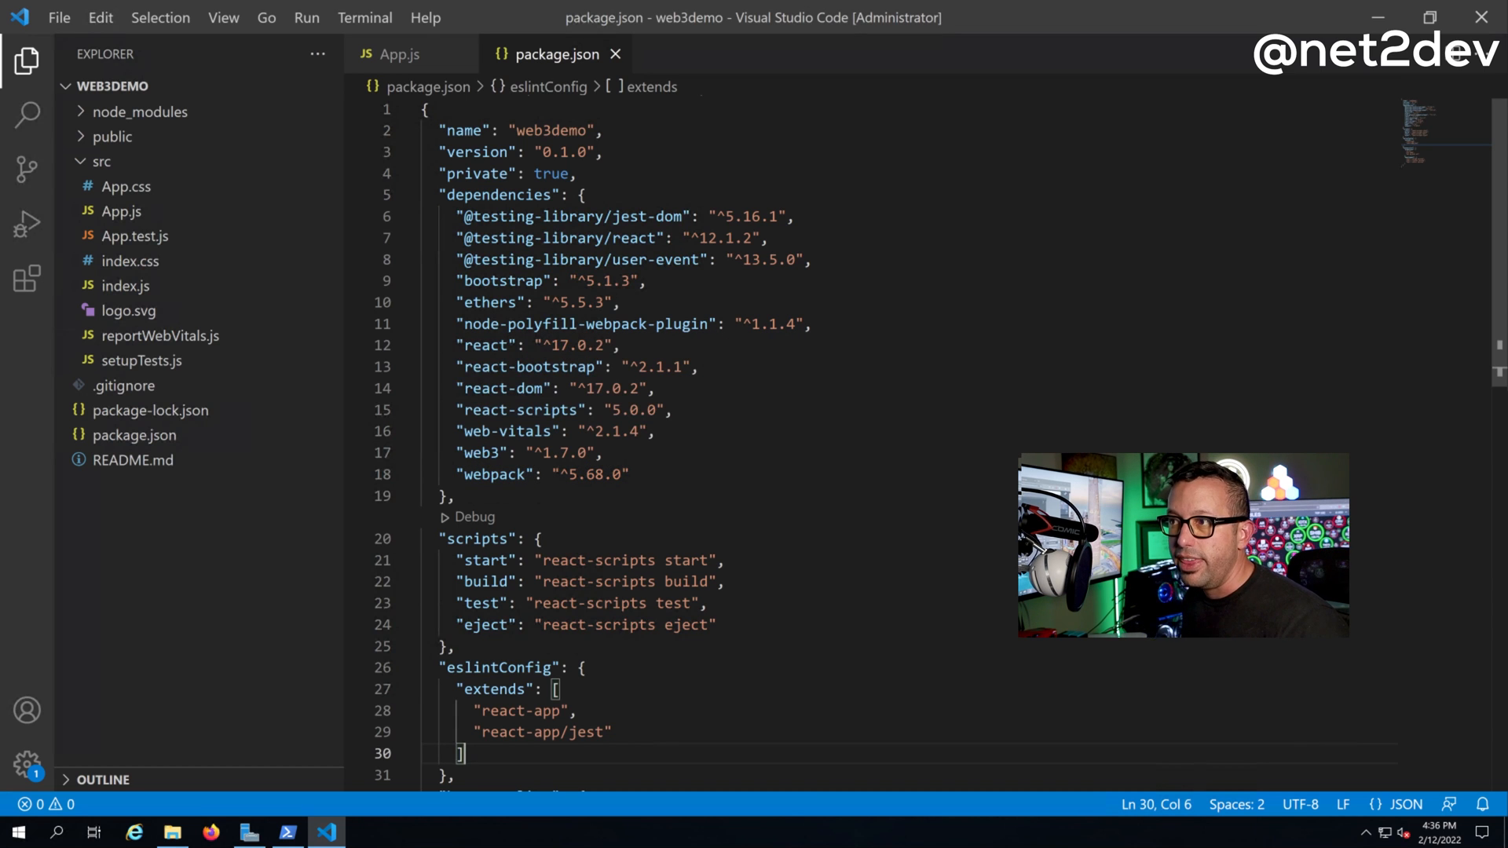
# Step: Highlight react-scripts 5.0.0 in package.json, then switch to package-lock.json
pyautogui.moveTo(656, 411); pyautogui.dragTo(612, 410)
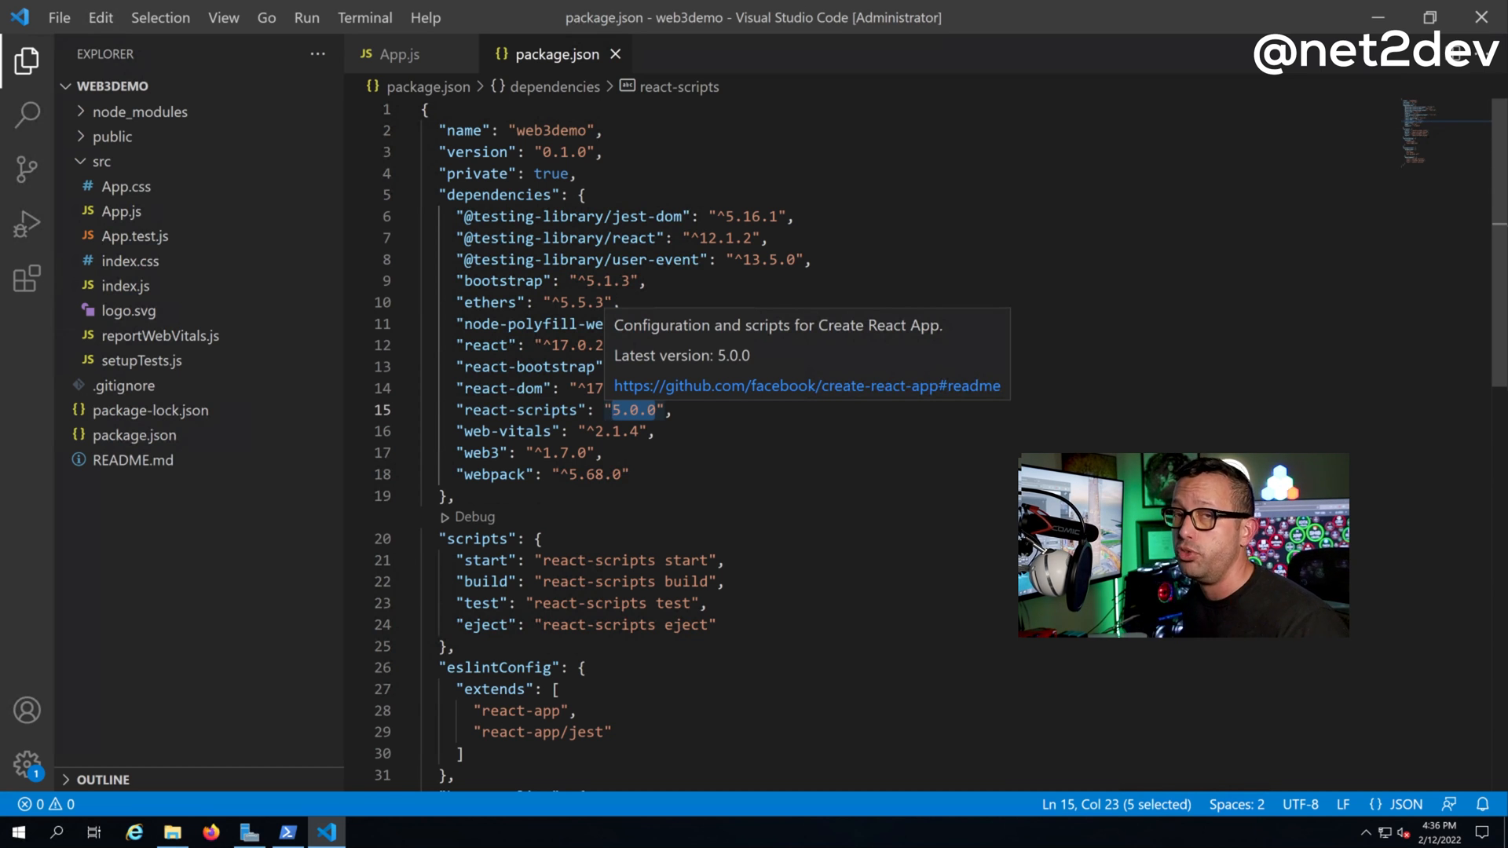
pyautogui.moveTo(177, 566)
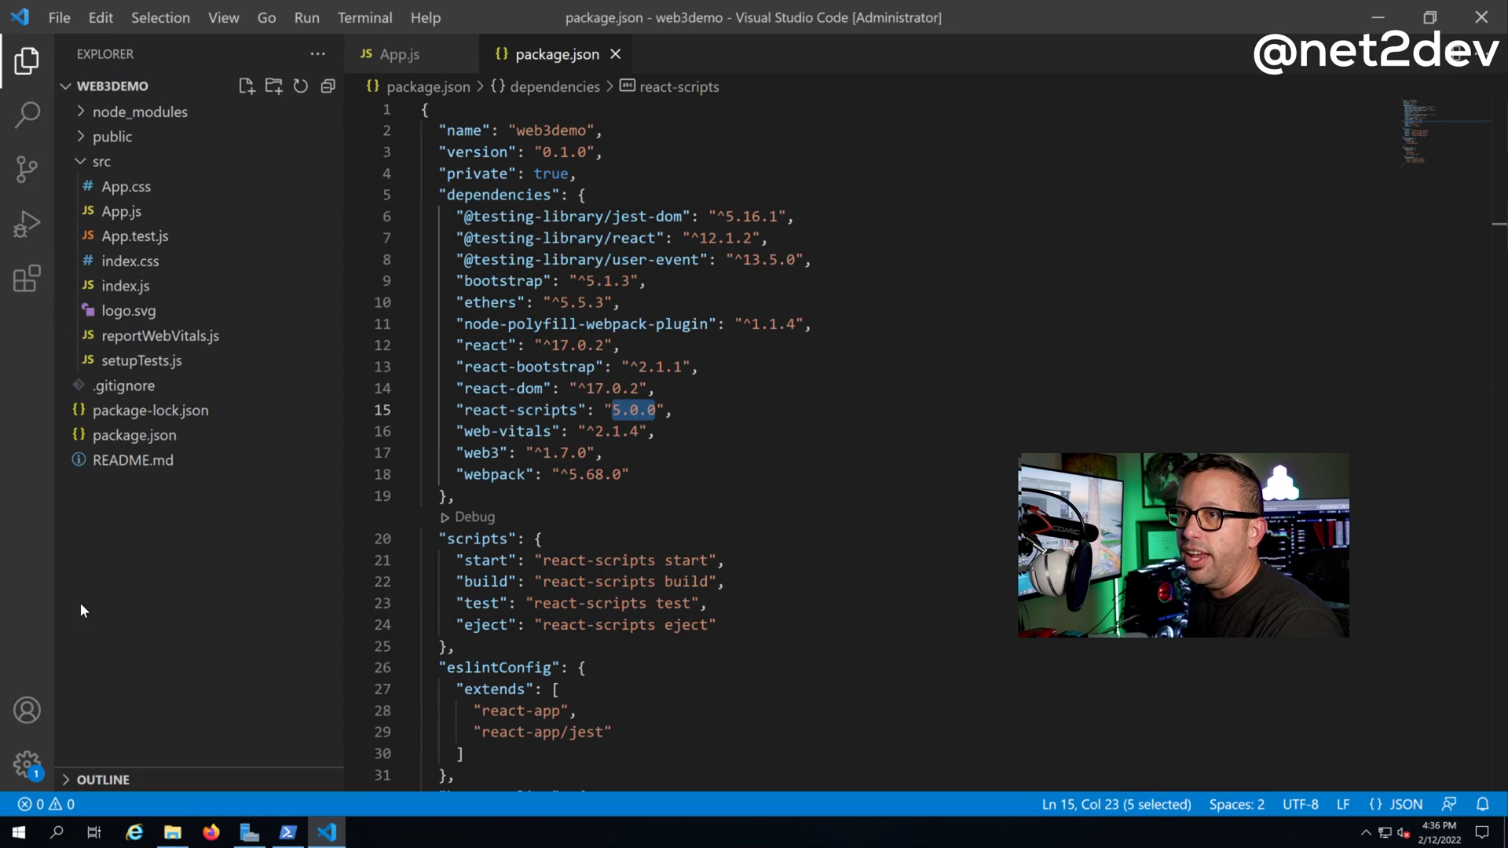
pyautogui.click(163, 414)
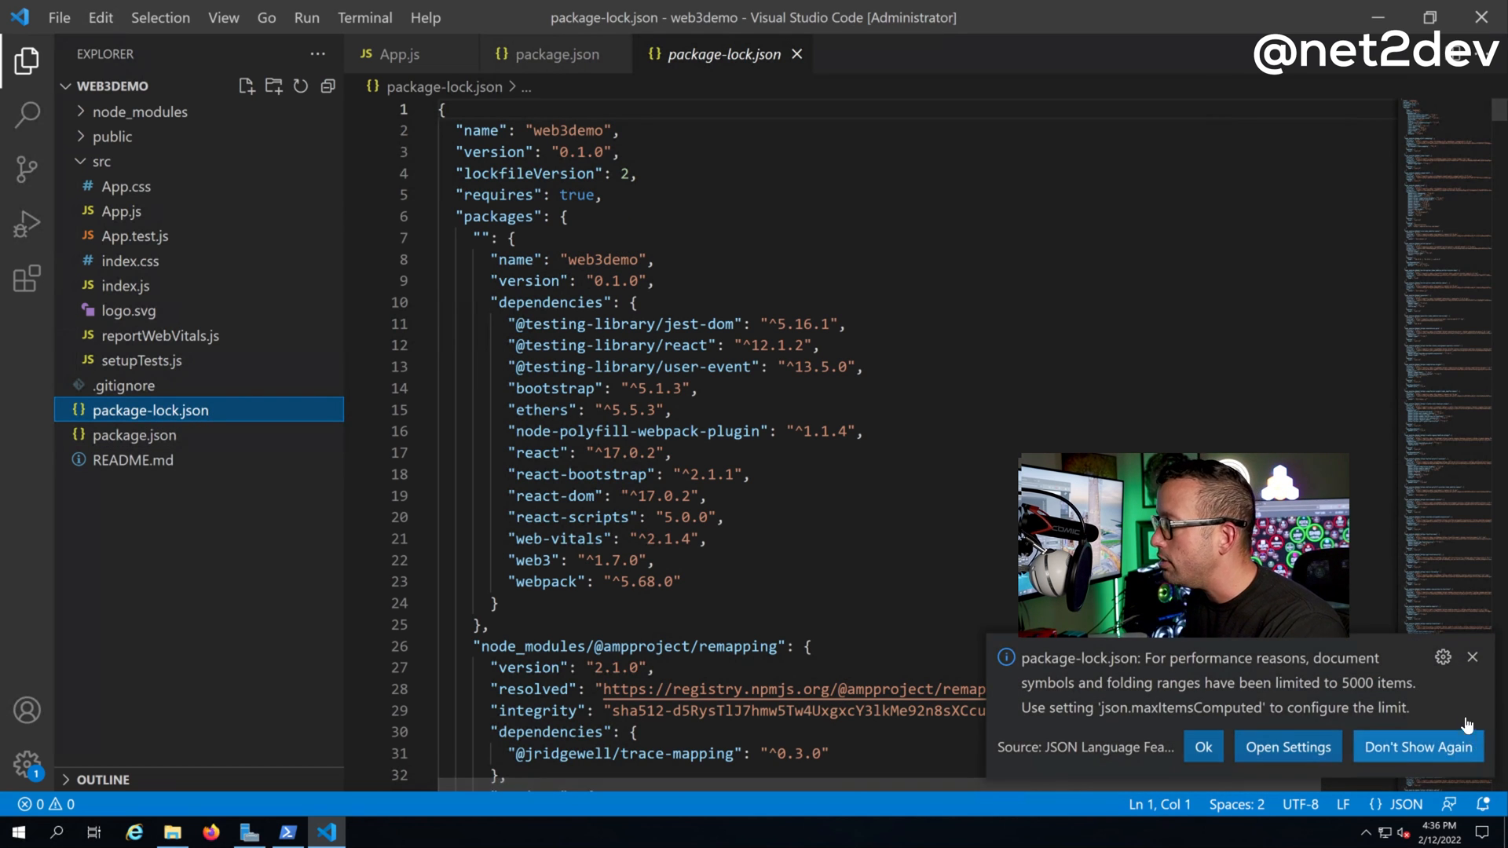
# Step: Move package-lock.json to the Recycle Bin and bring PowerShell to the front
pyautogui.press('Escape')
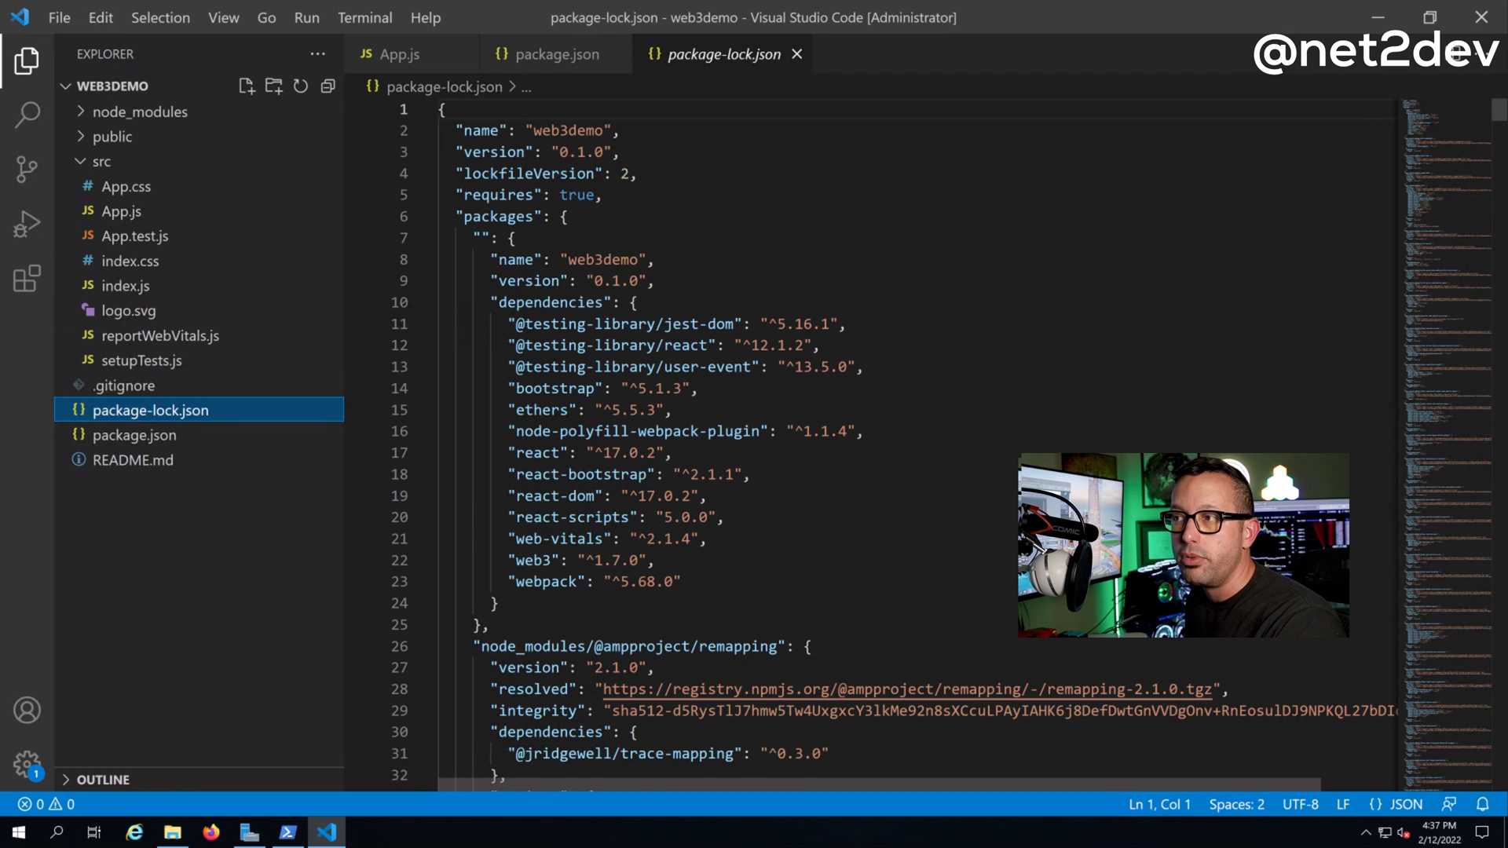
pyautogui.scroll(-2, 754, 448)
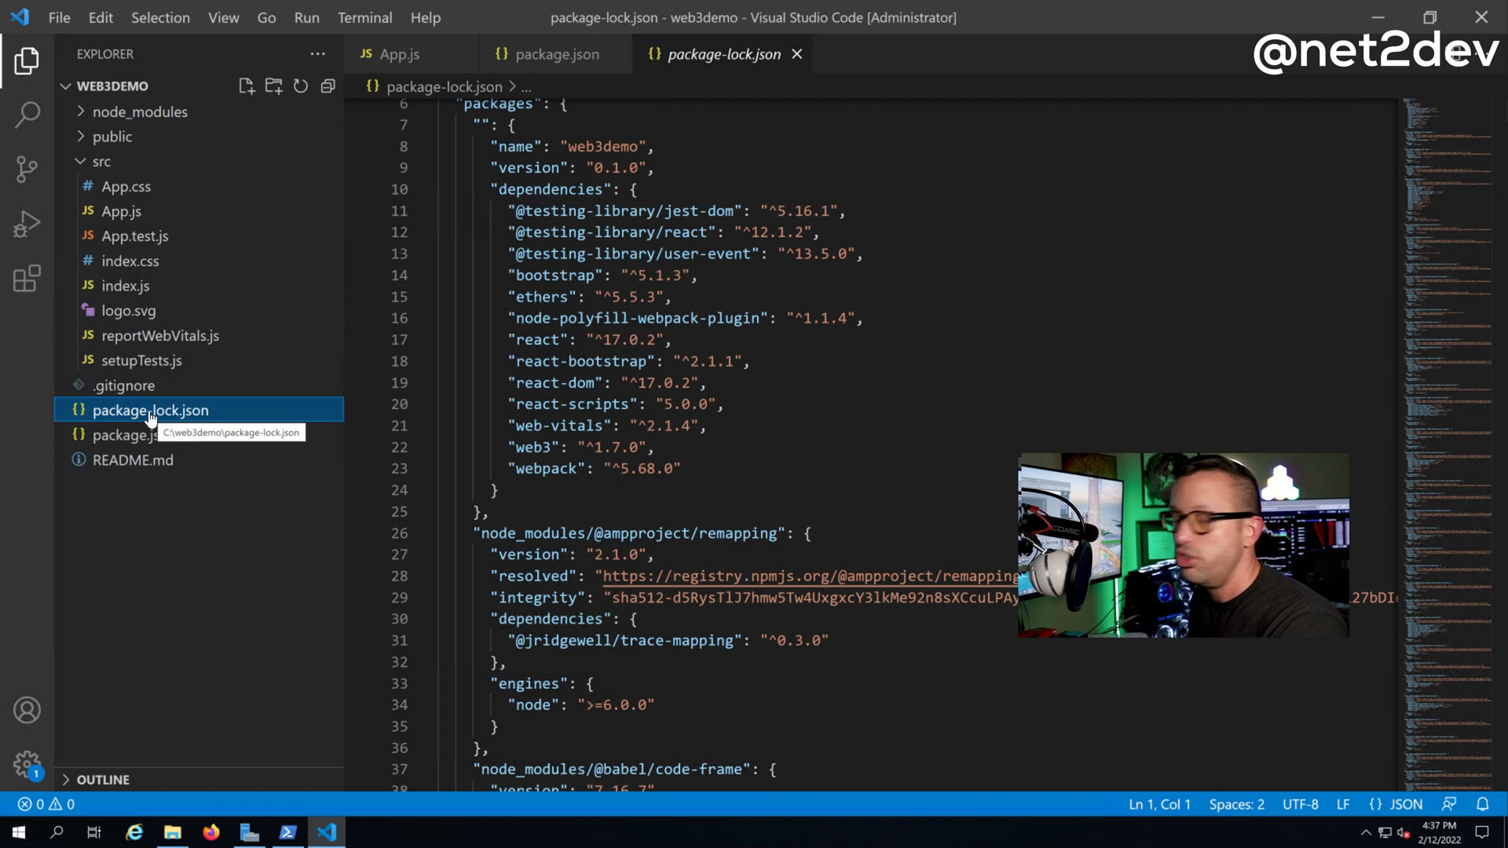
pyautogui.press('Delete')
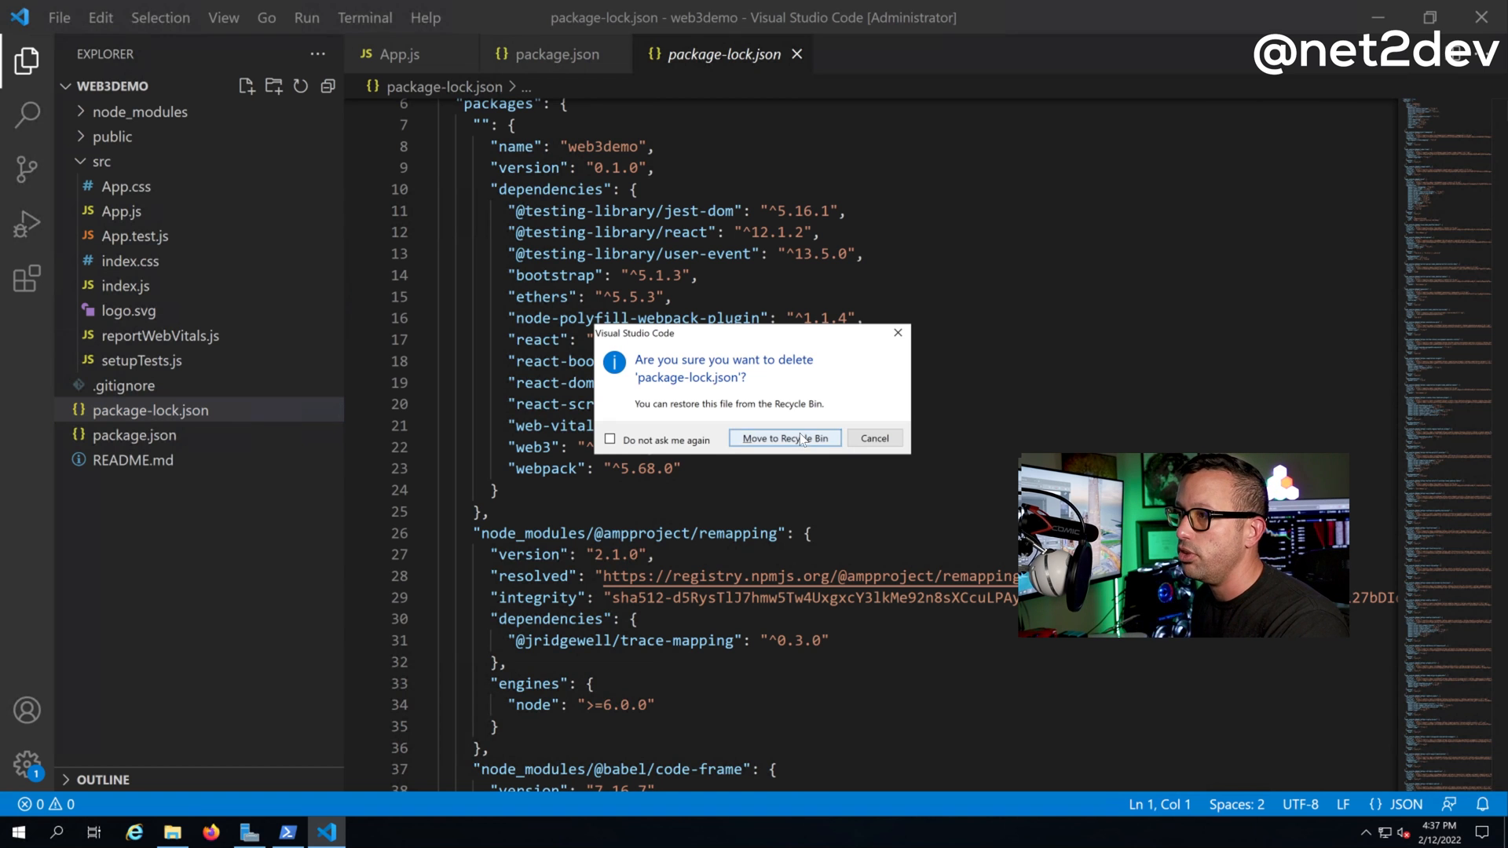
pyautogui.click(784, 438)
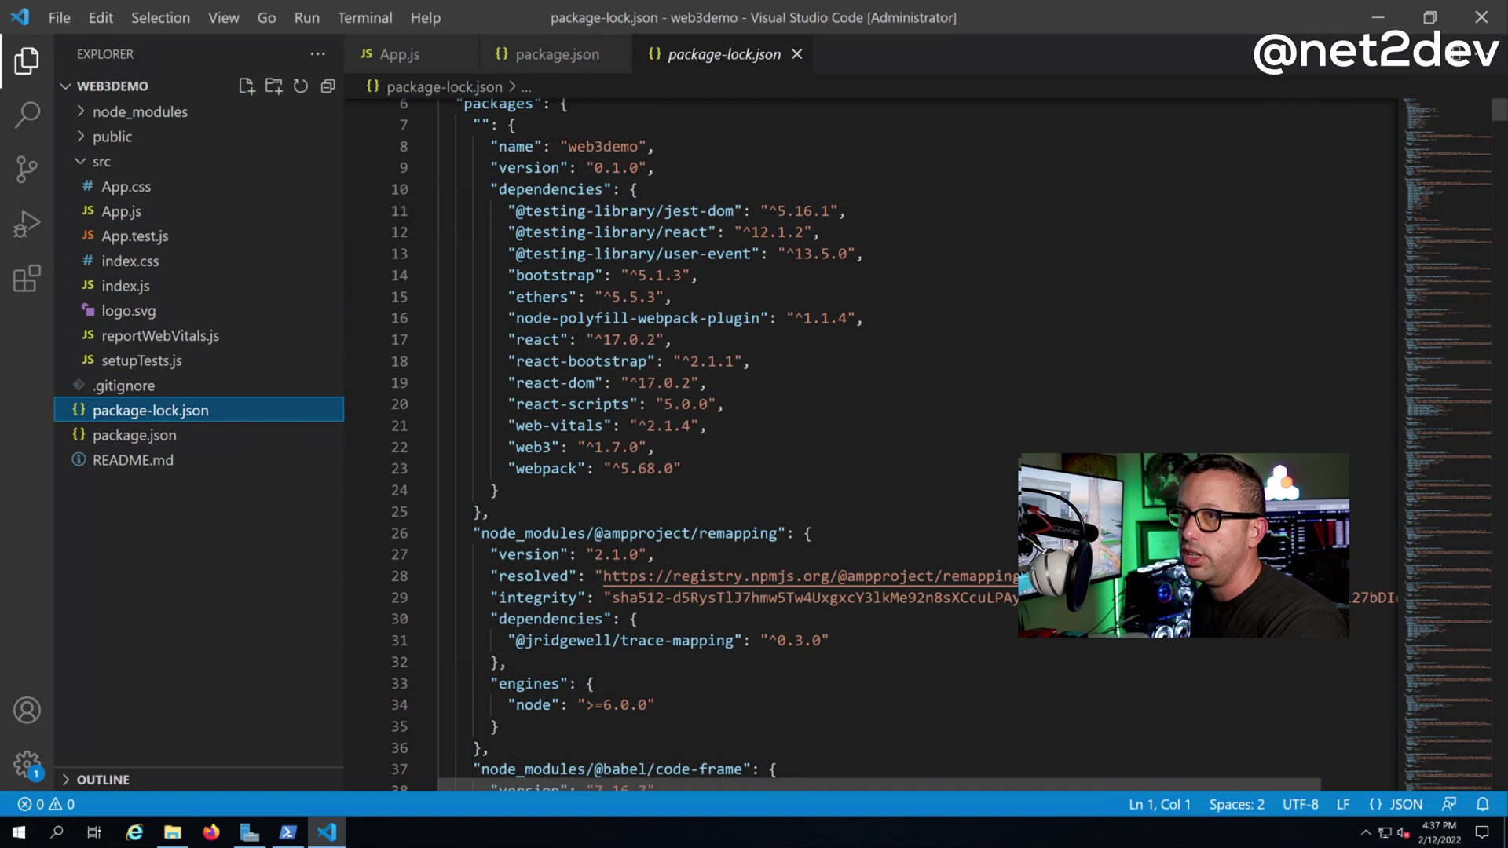
pyautogui.click(287, 833)
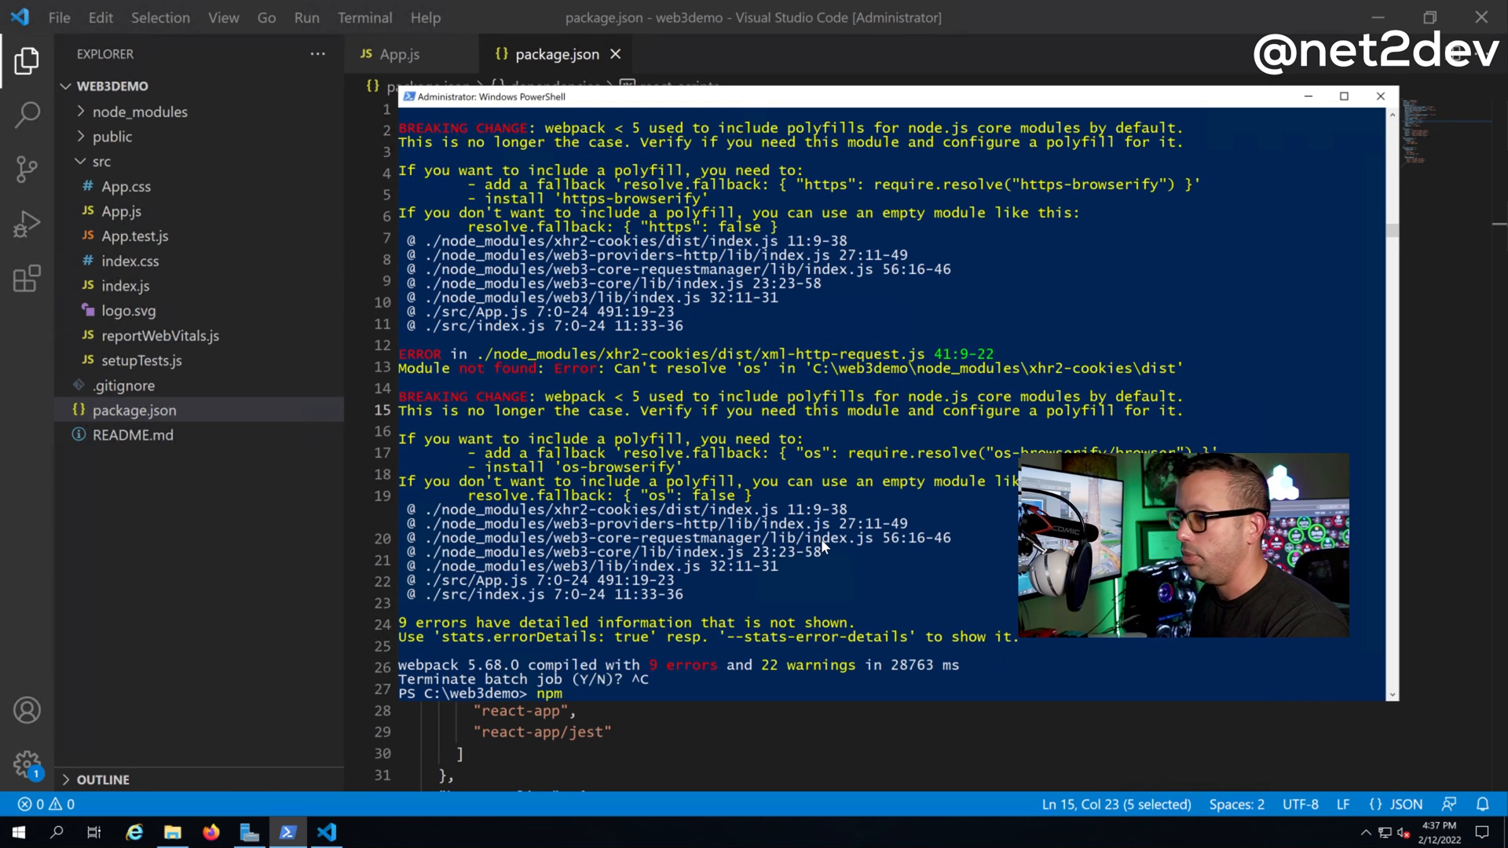
pyautogui.write('uninstall web')
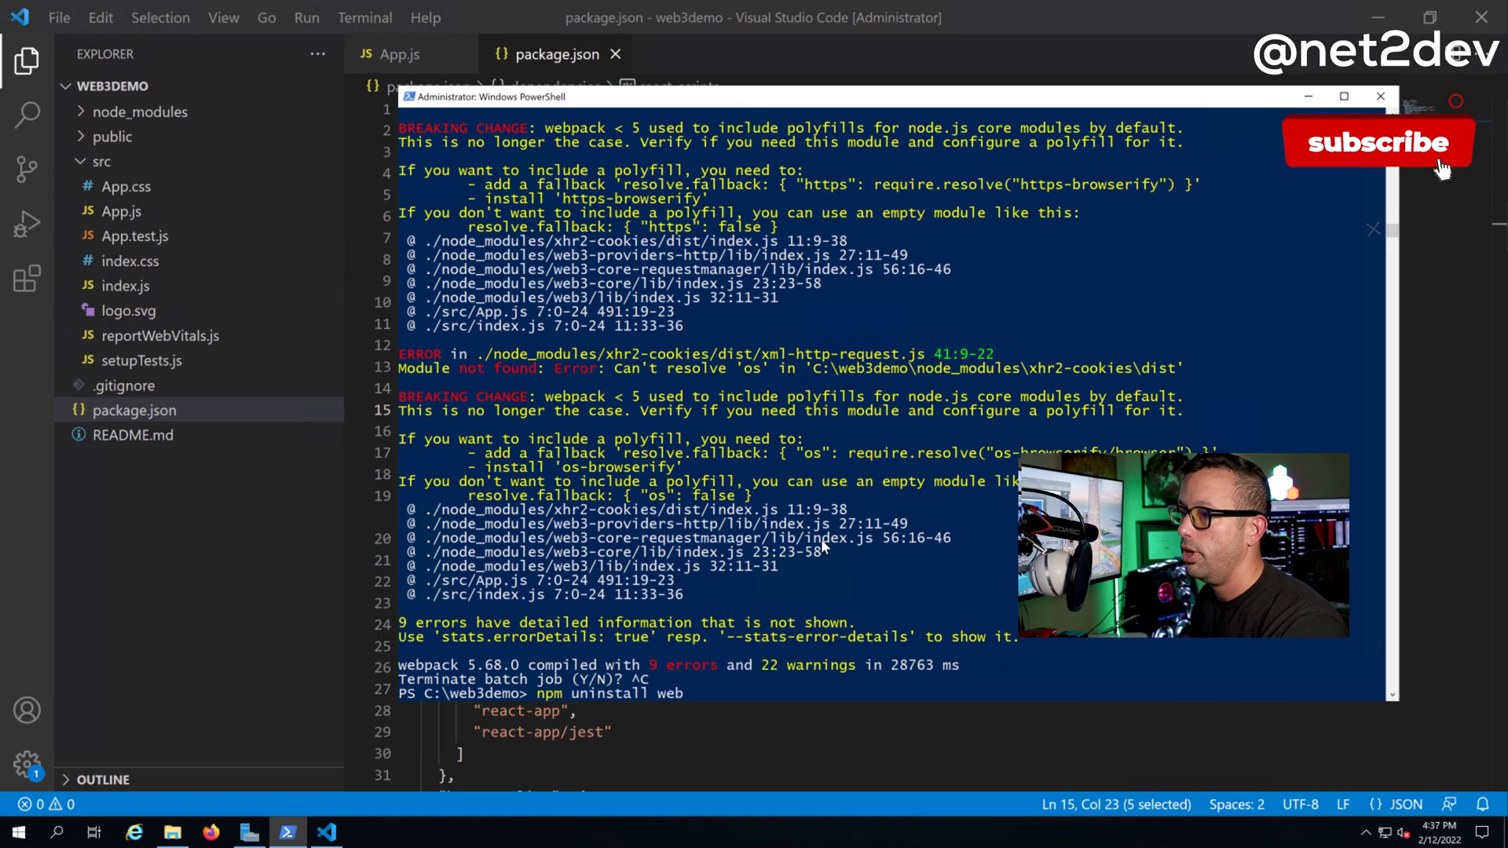
pyautogui.write('pack')
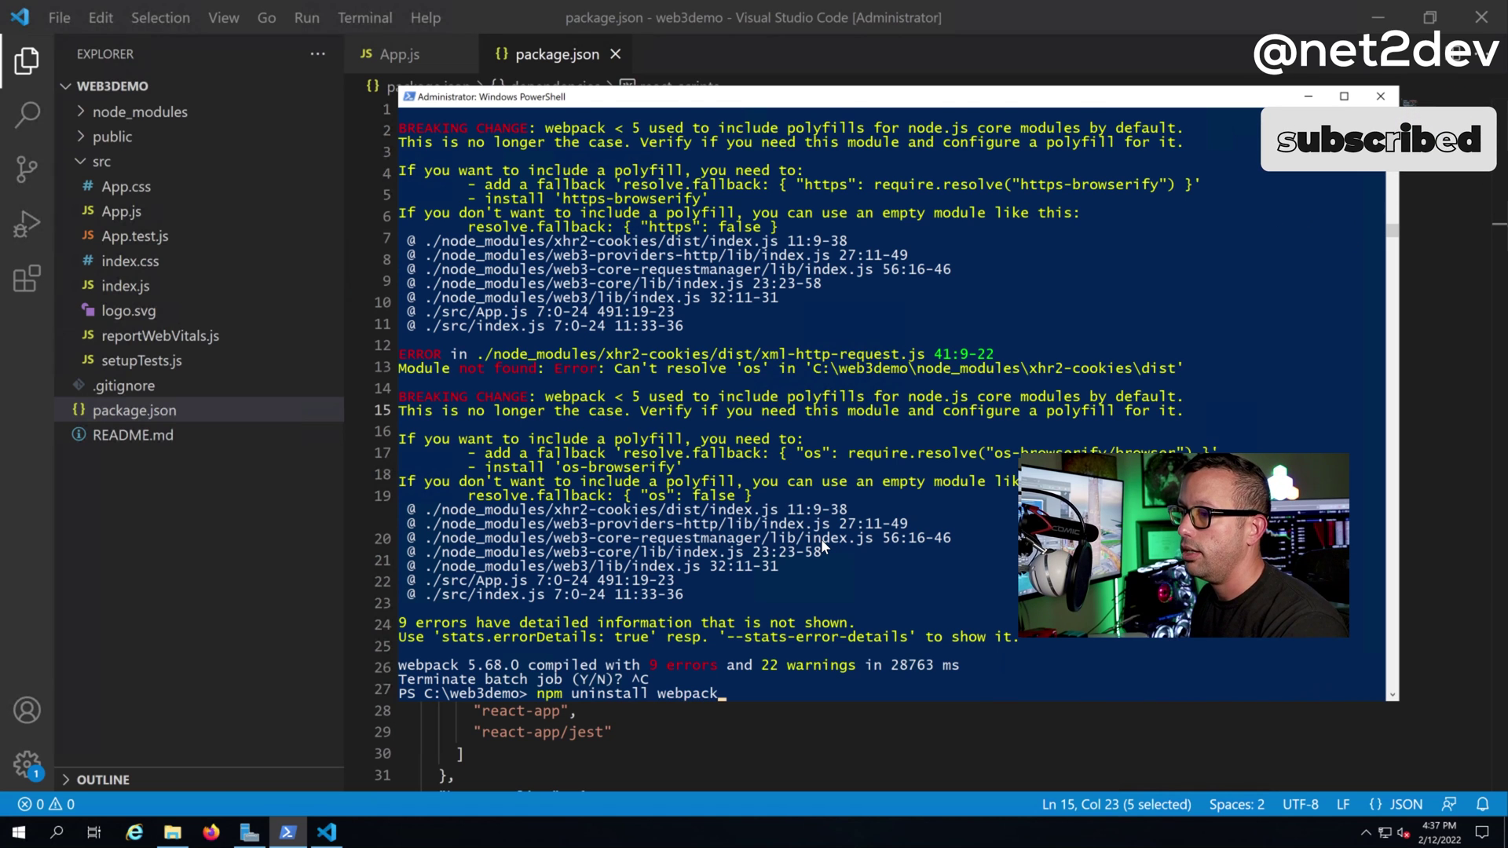
# Step: Run npm uninstall webpack and return to the package.json editor
pyautogui.press('Return')
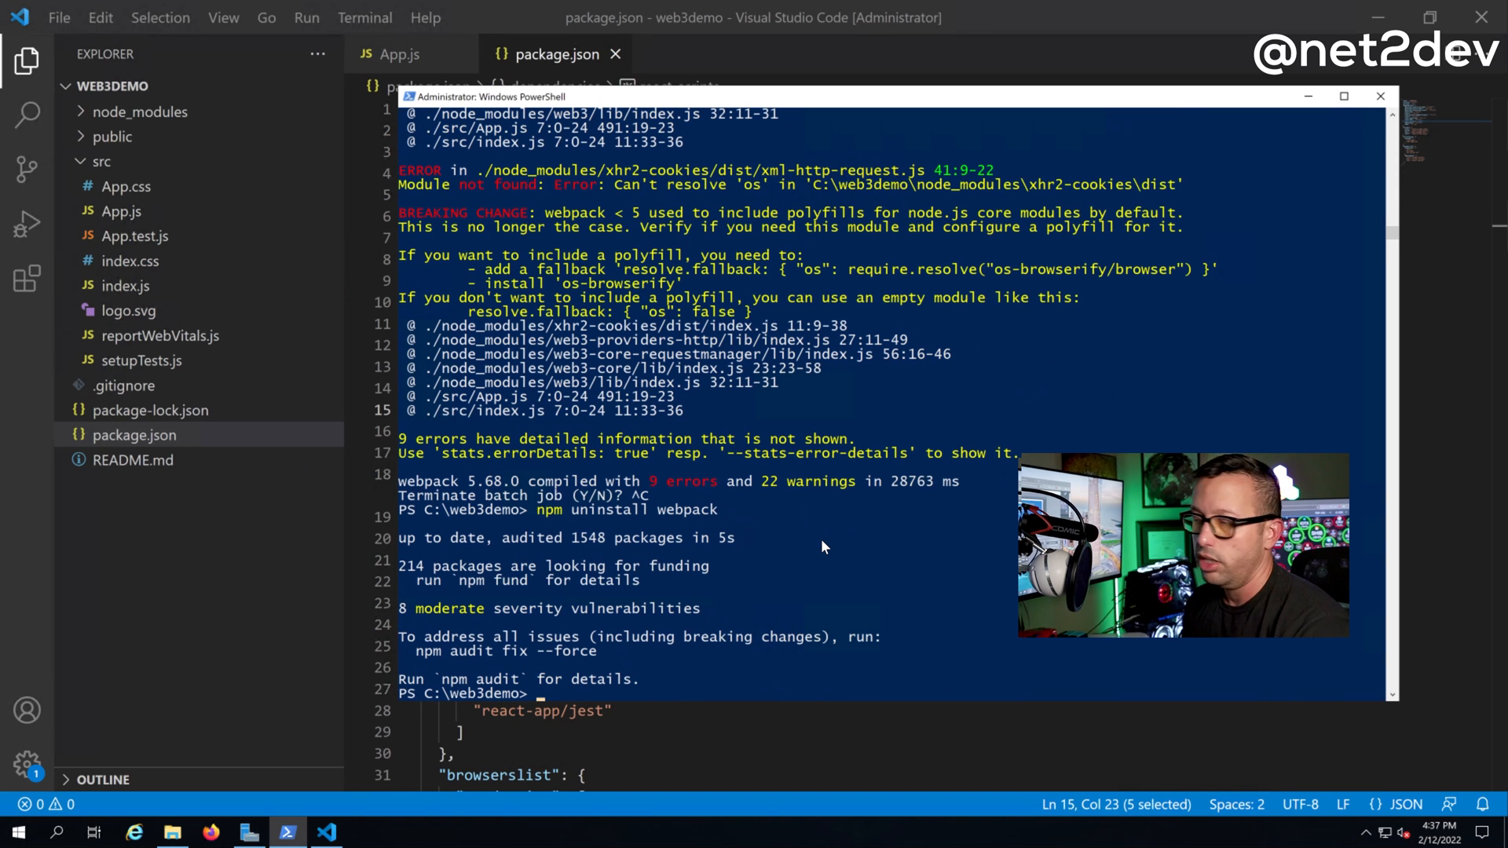
pyautogui.click(457, 753)
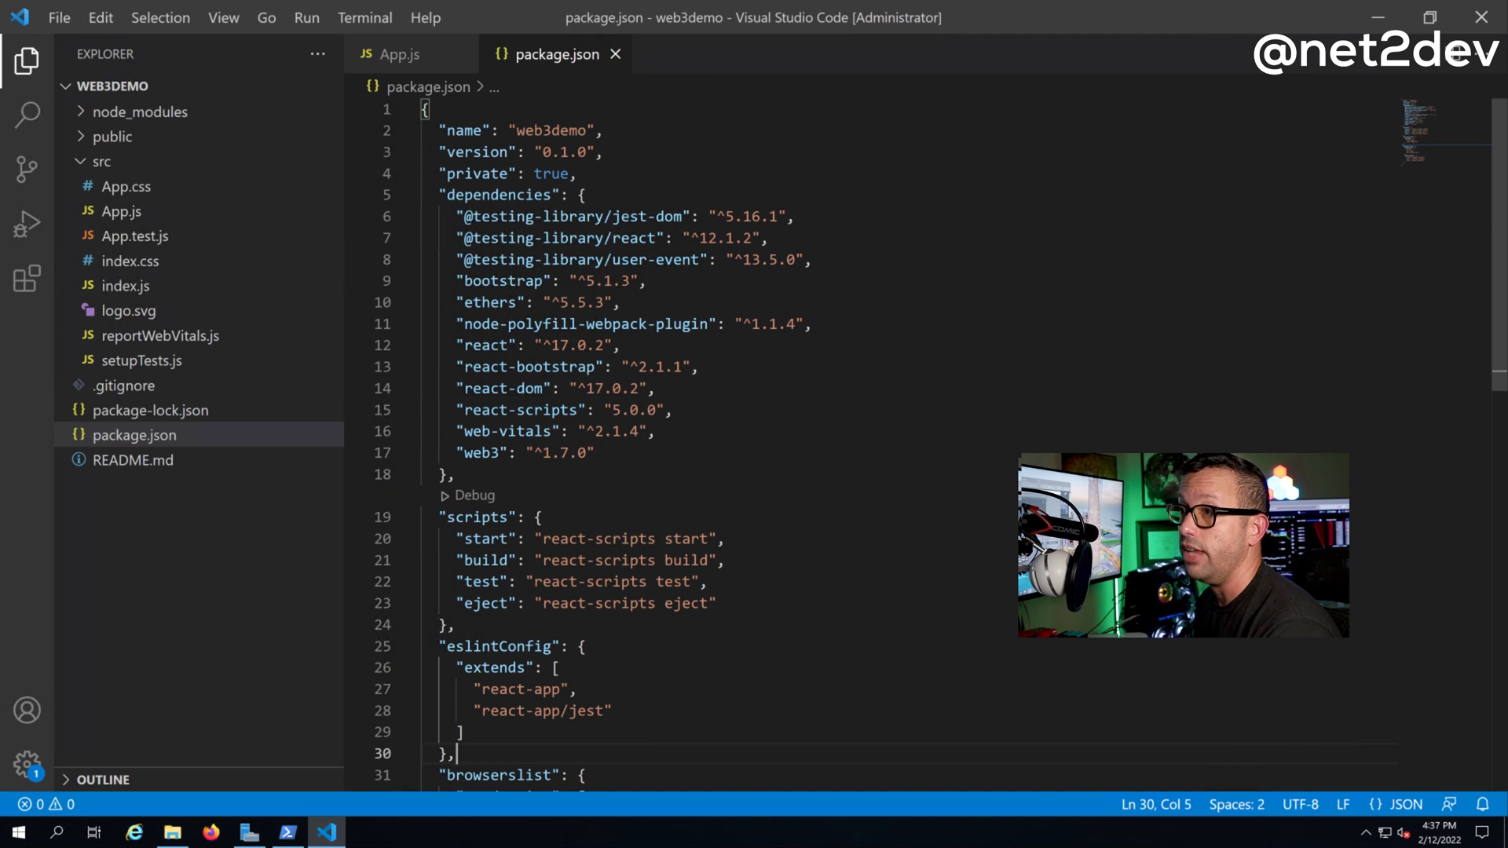
# Step: Change react-scripts from 5.0.0 to 4.0.3 in package.json and save, then view package-lock.json
pyautogui.moveTo(610, 409); pyautogui.dragTo(618, 409)
pyautogui.write('4')
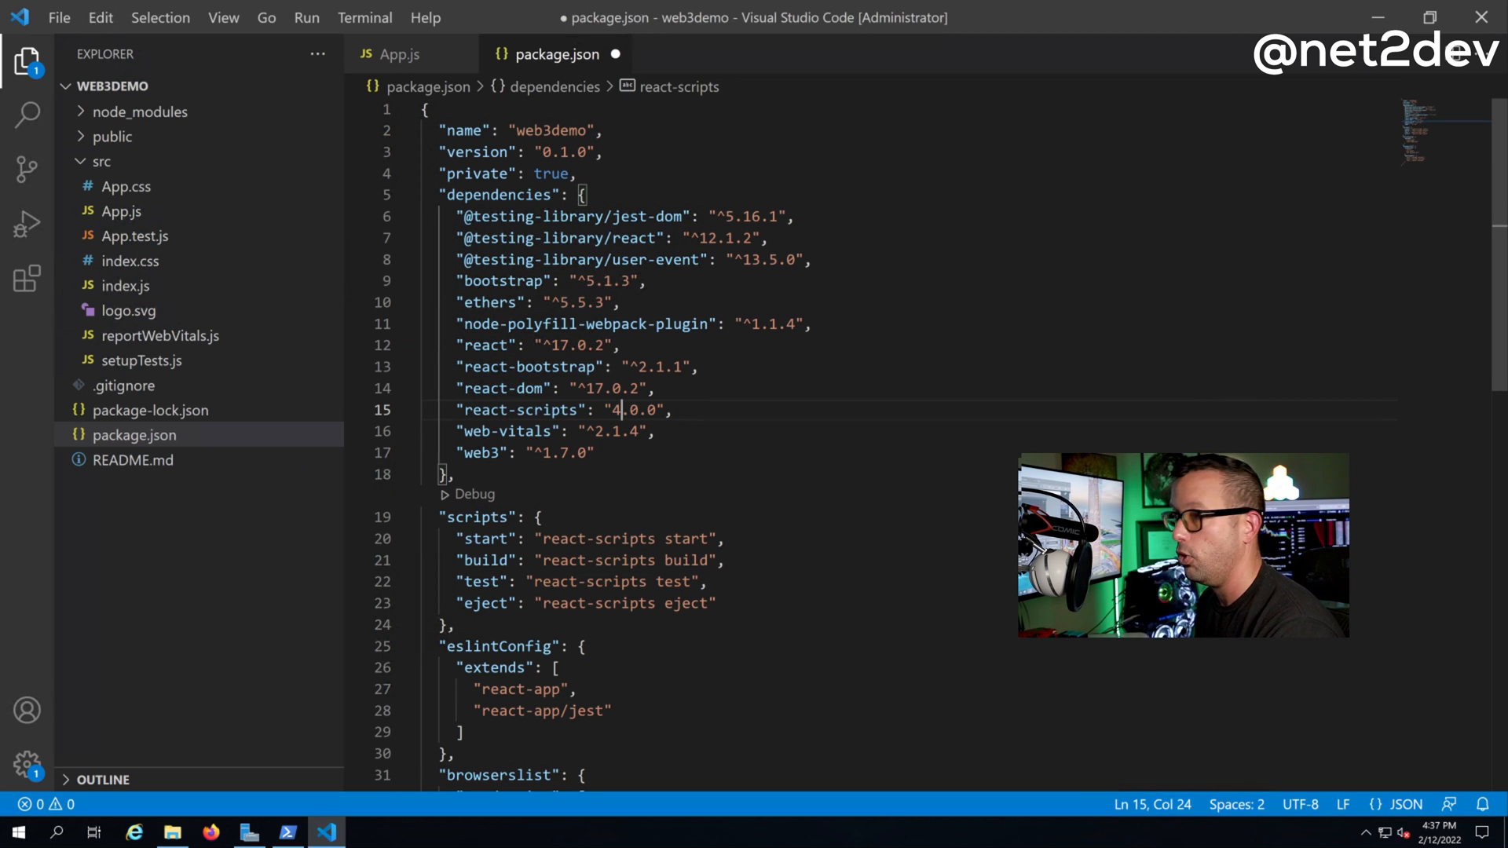
pyautogui.hotkey('shift', 'Left')
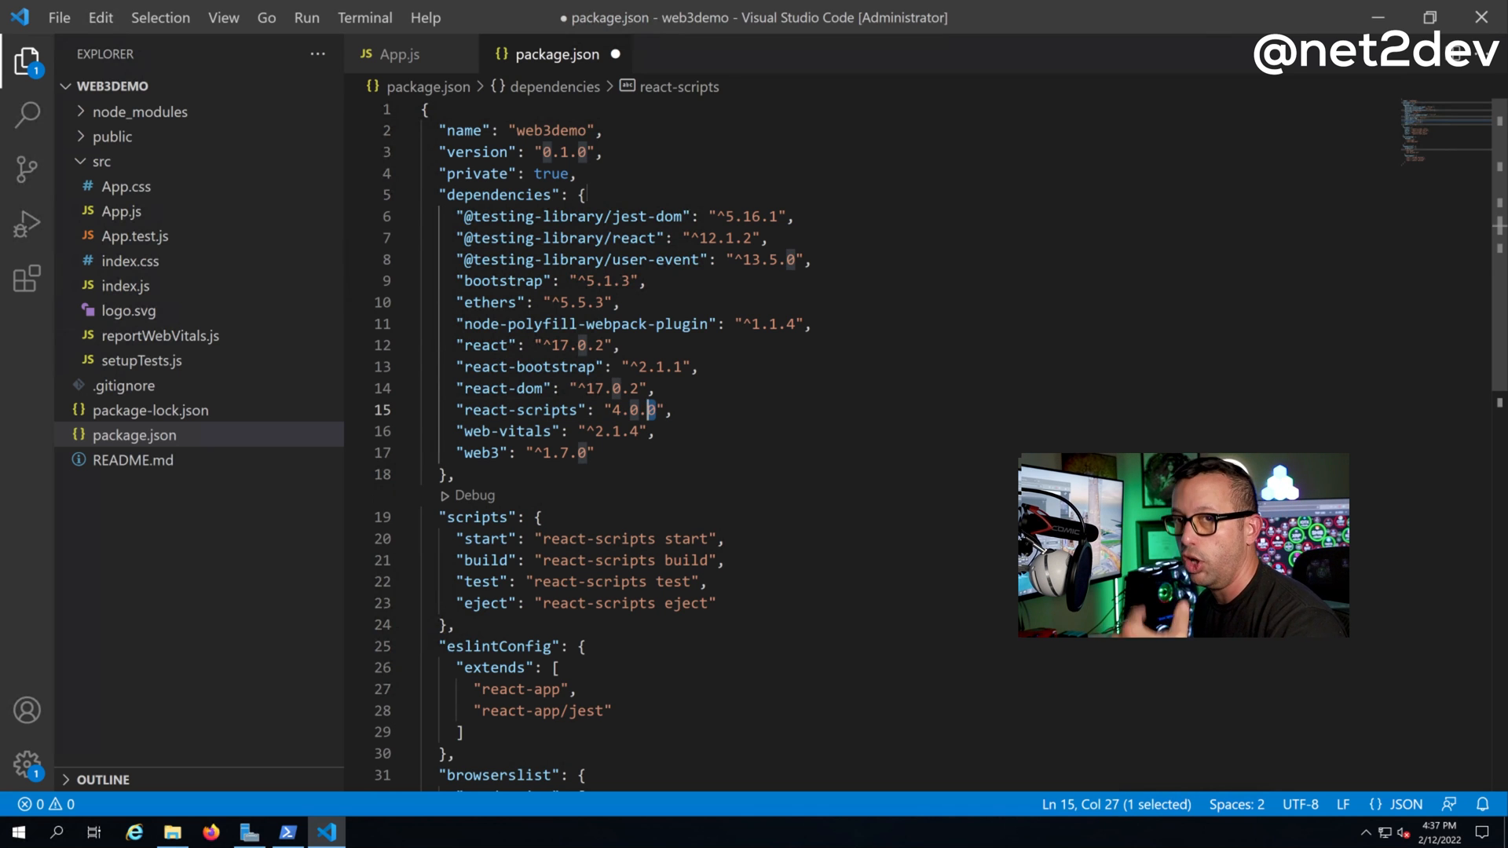
pyautogui.write('3')
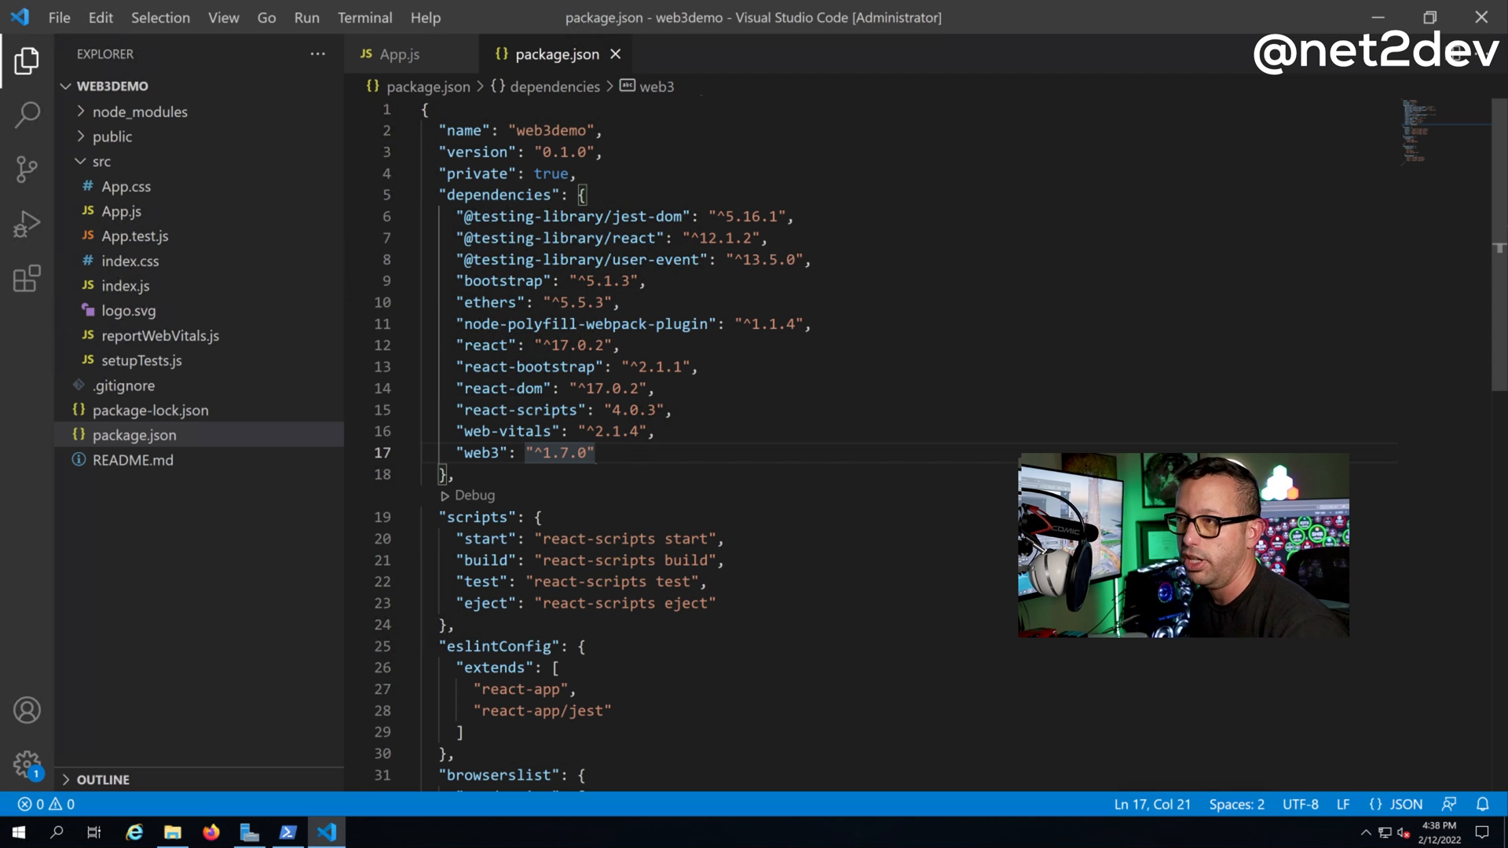
pyautogui.click(150, 410)
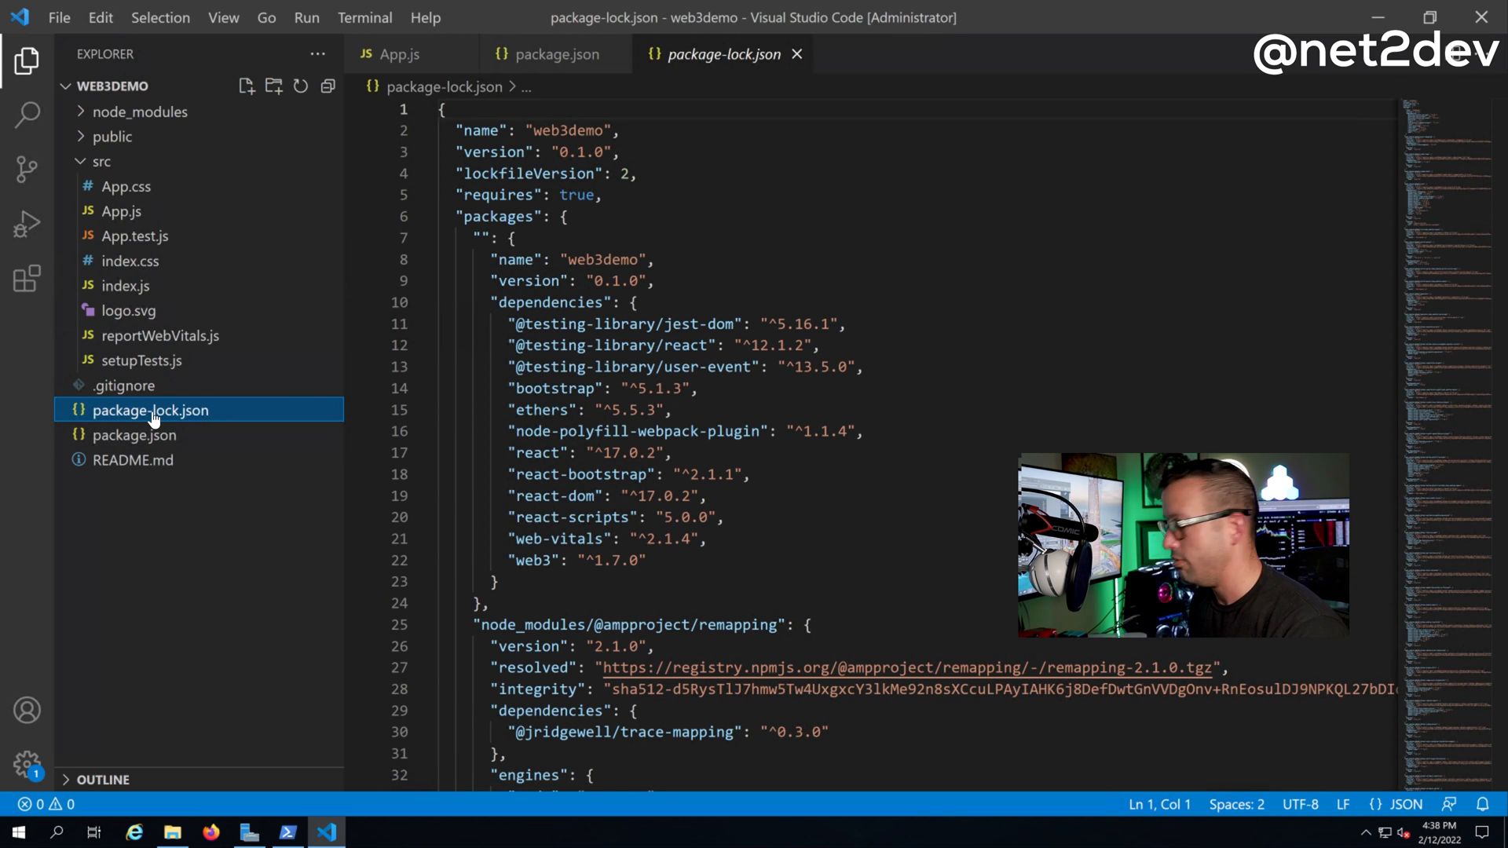
# Step: Move package-lock.json to the Recycle Bin again and bring up the Start menu
pyautogui.press('Delete')
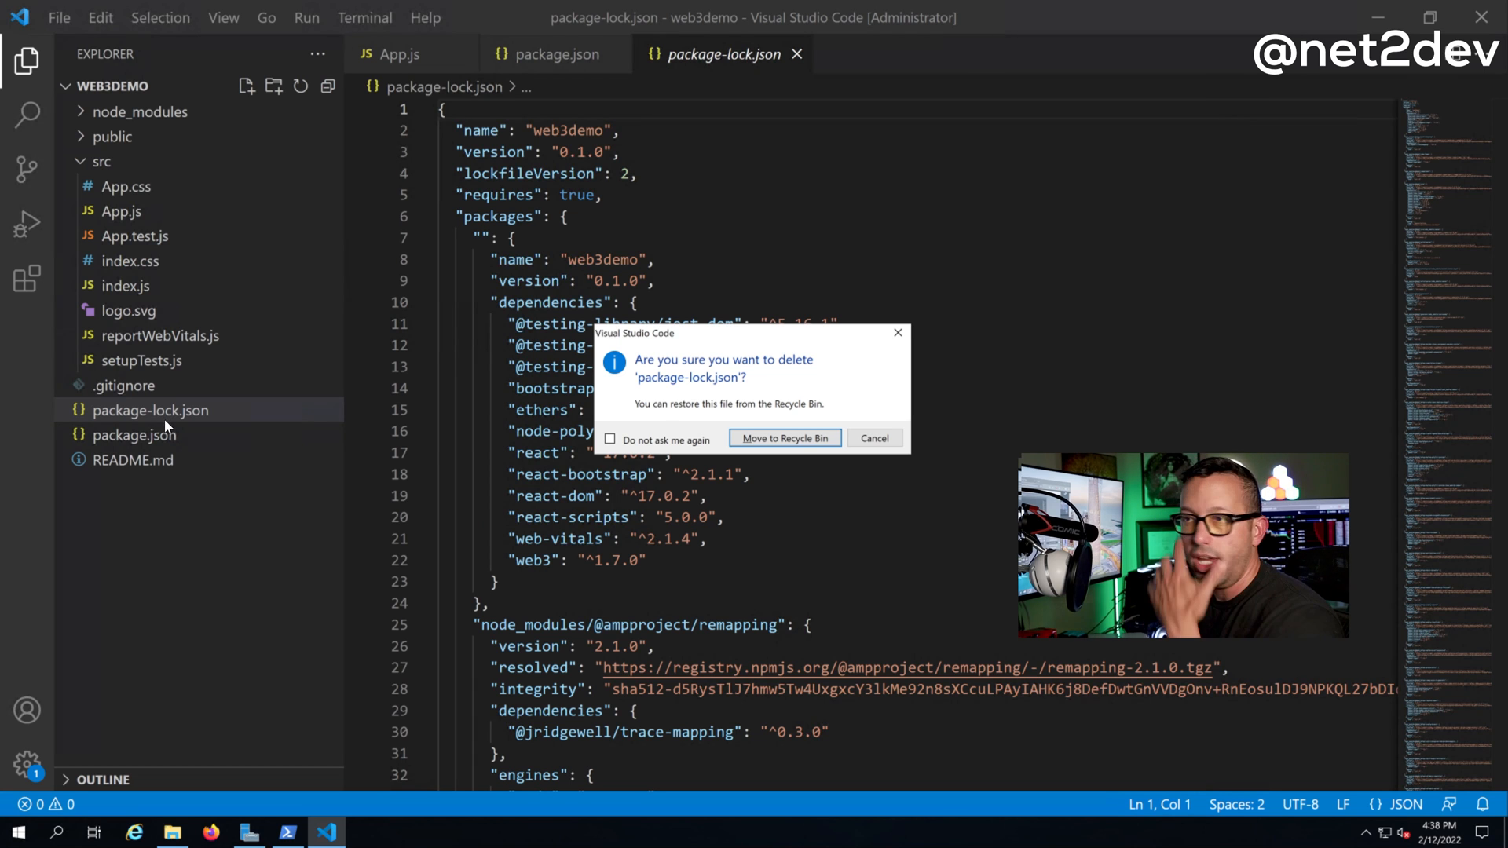
pyautogui.click(785, 438)
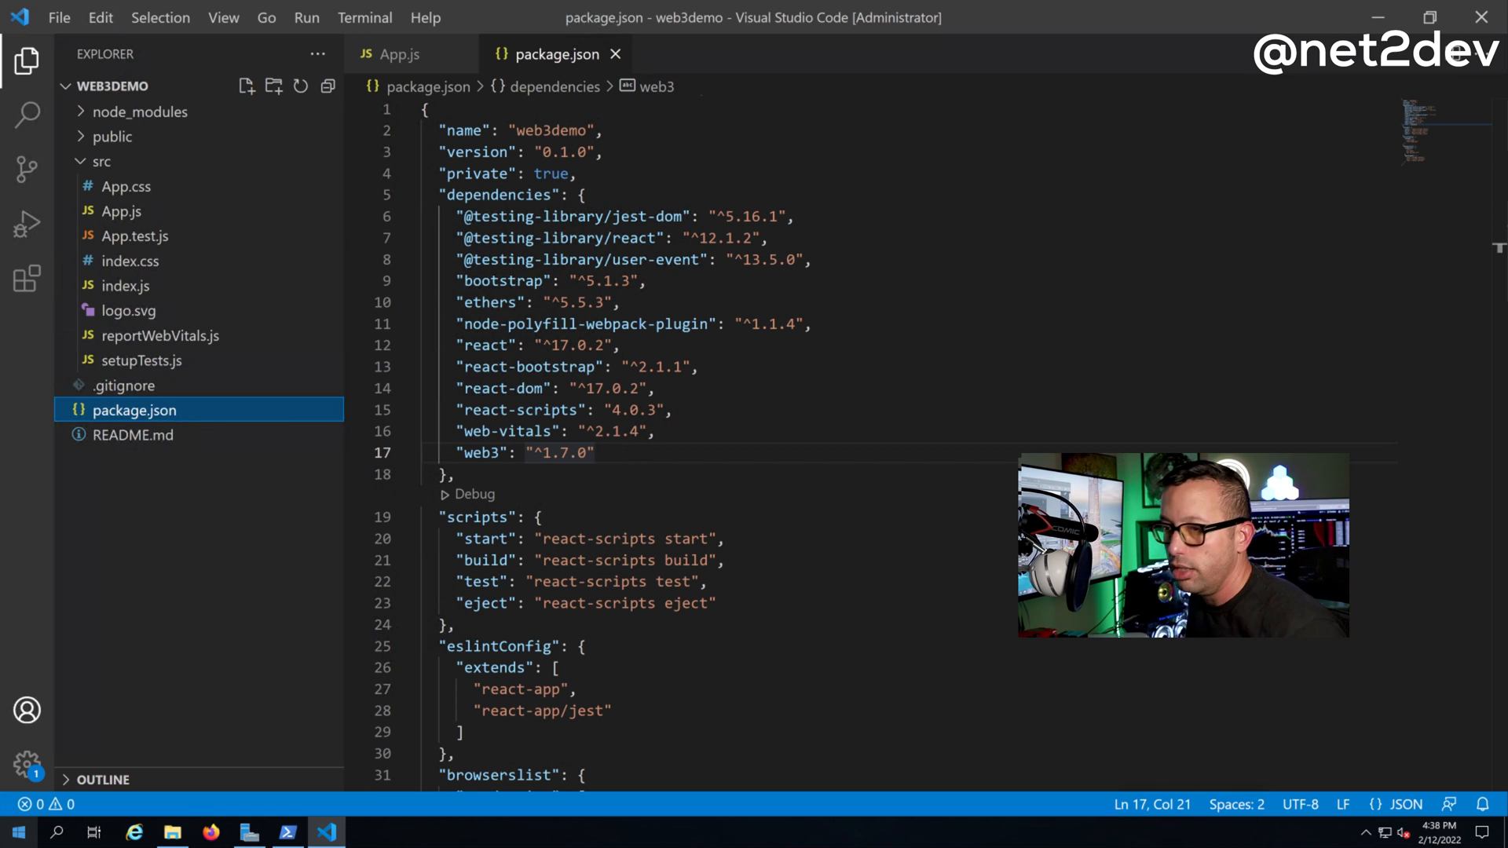
pyautogui.click(18, 833)
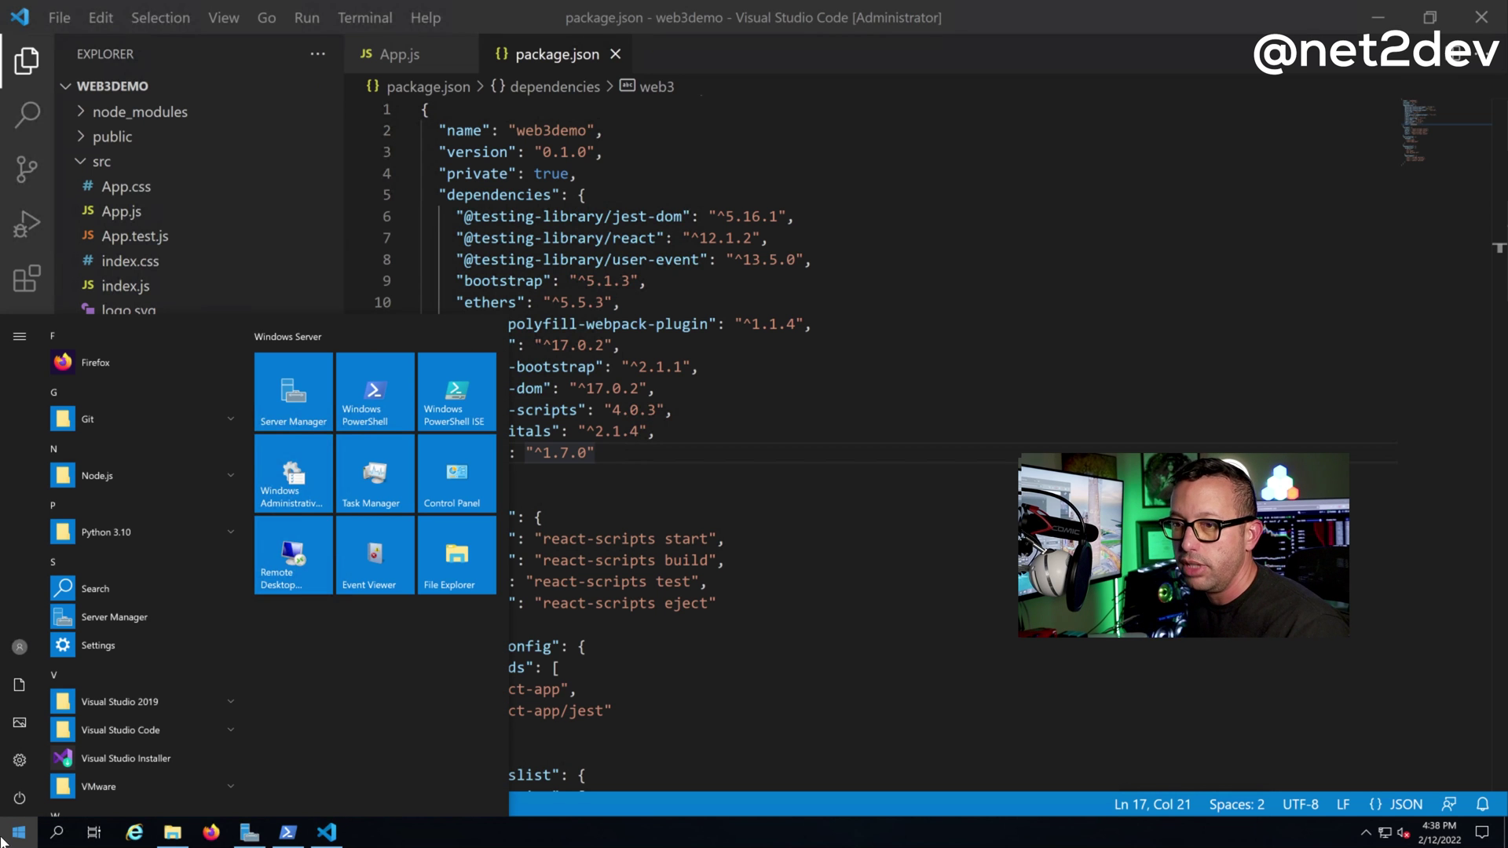
# Step: Restart Windows Server via Power > Restart and dismiss Server Manager after login
pyautogui.click(20, 801)
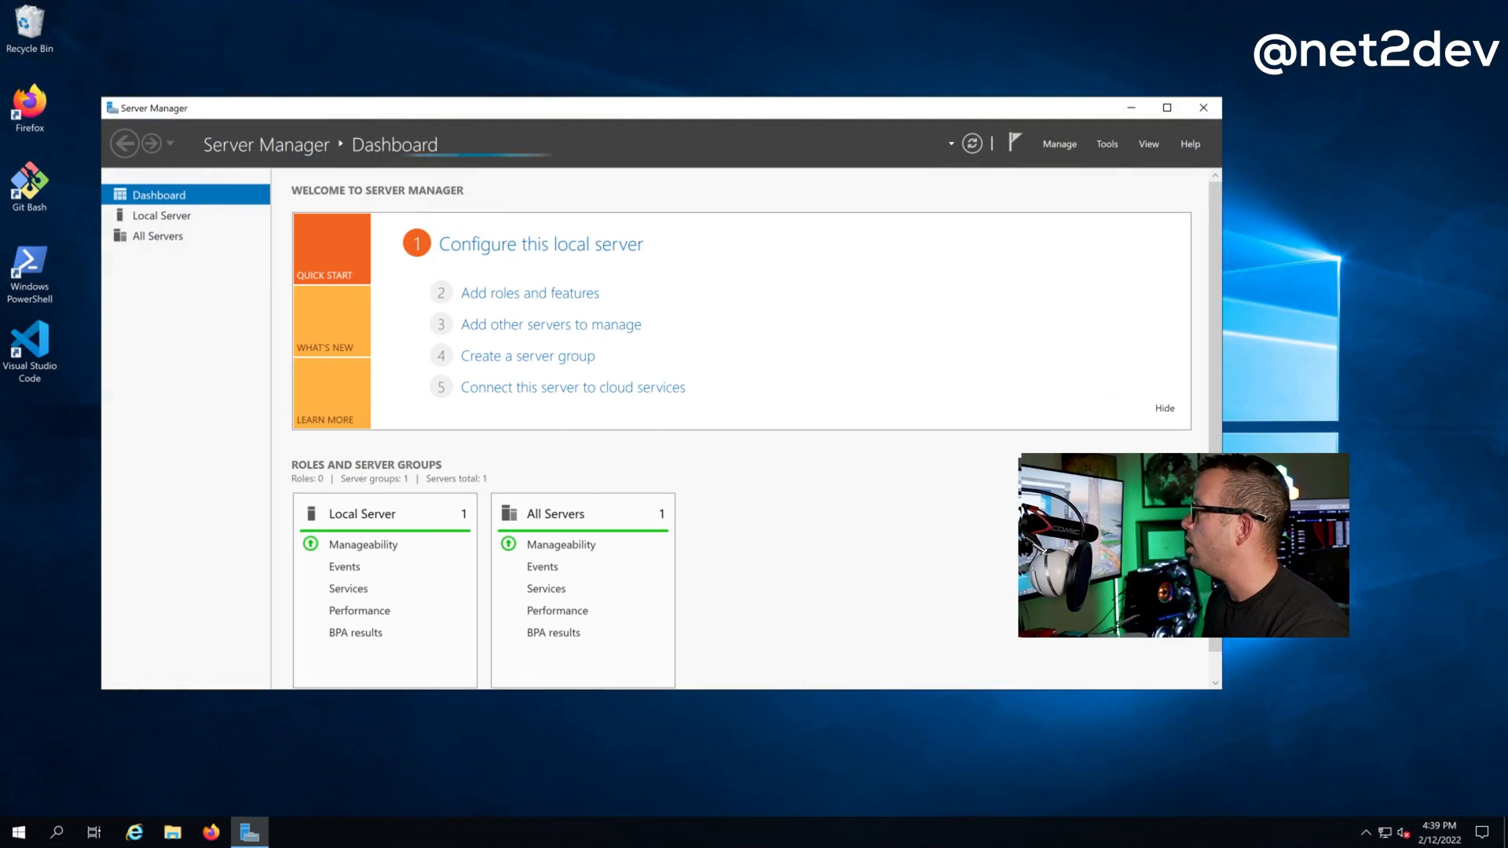
pyautogui.click(1131, 108)
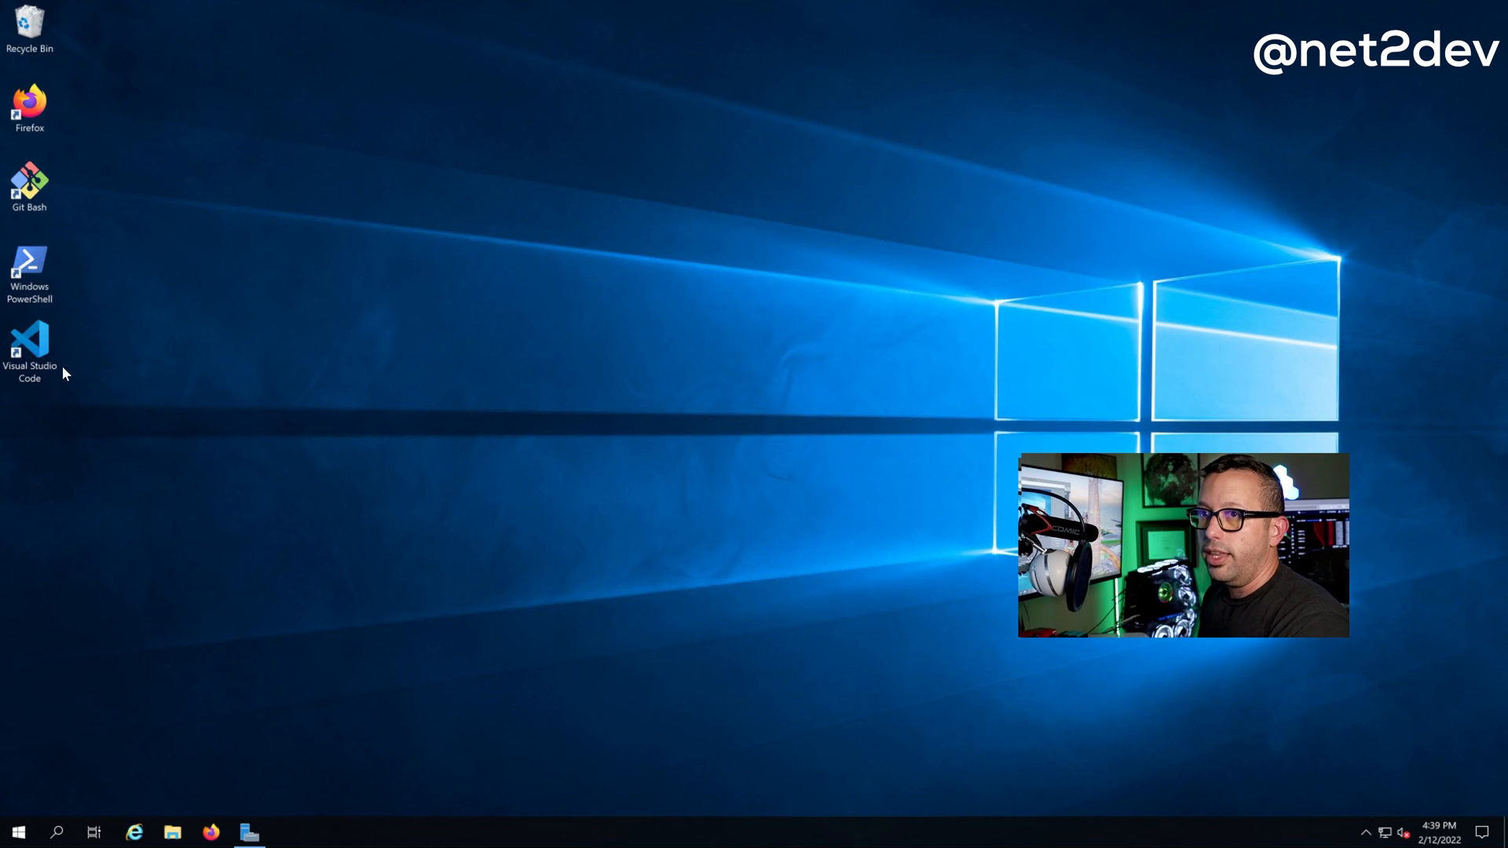
# Step: Launch VS Code and highlight react-scripts 4.0.3 in package.json
pyautogui.doubleClick(44, 345)
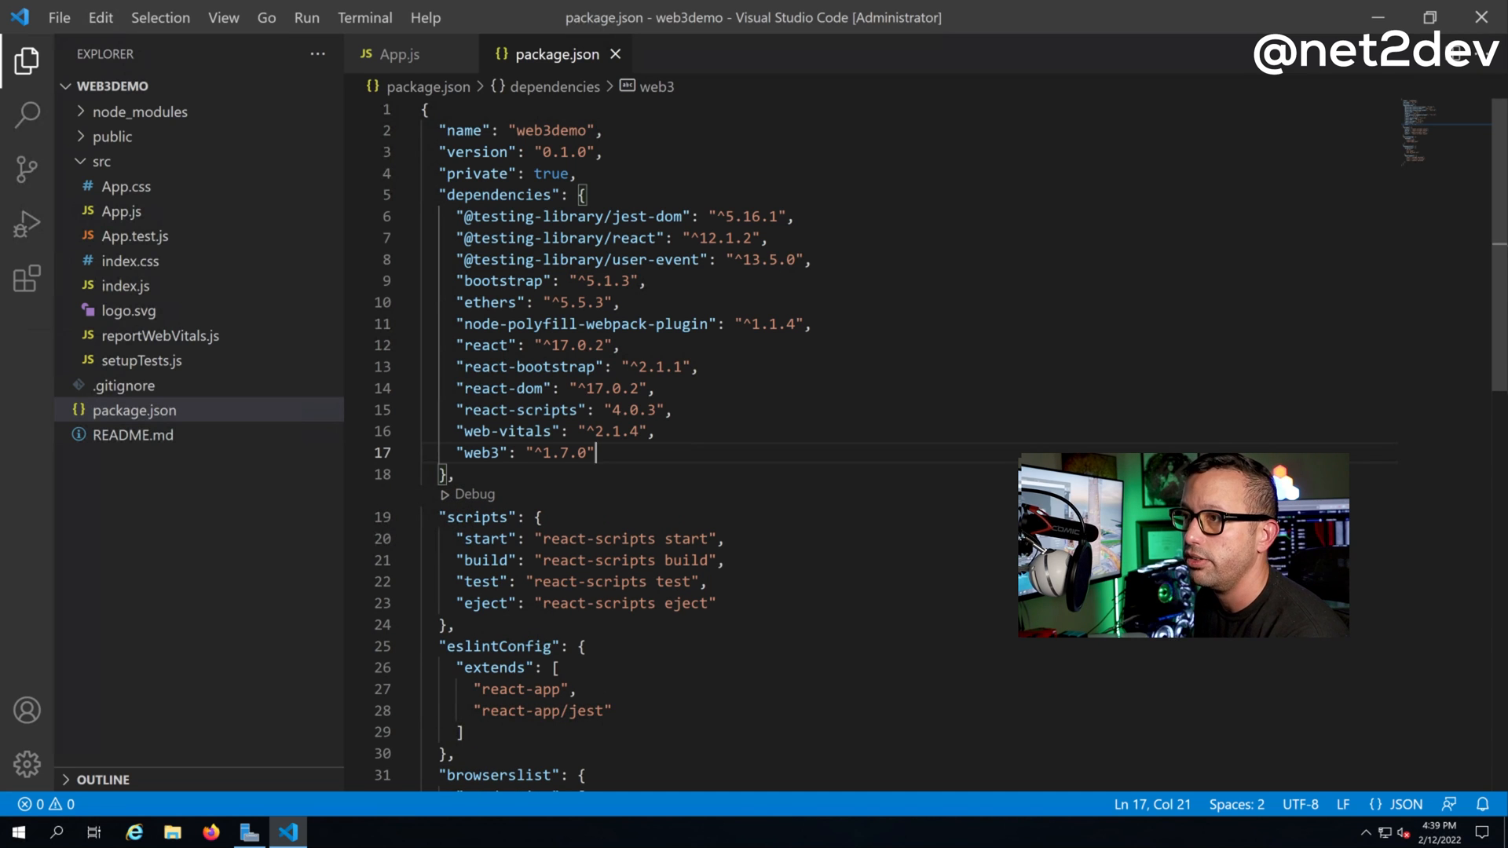
pyautogui.moveTo(620, 408); pyautogui.dragTo(612, 409)
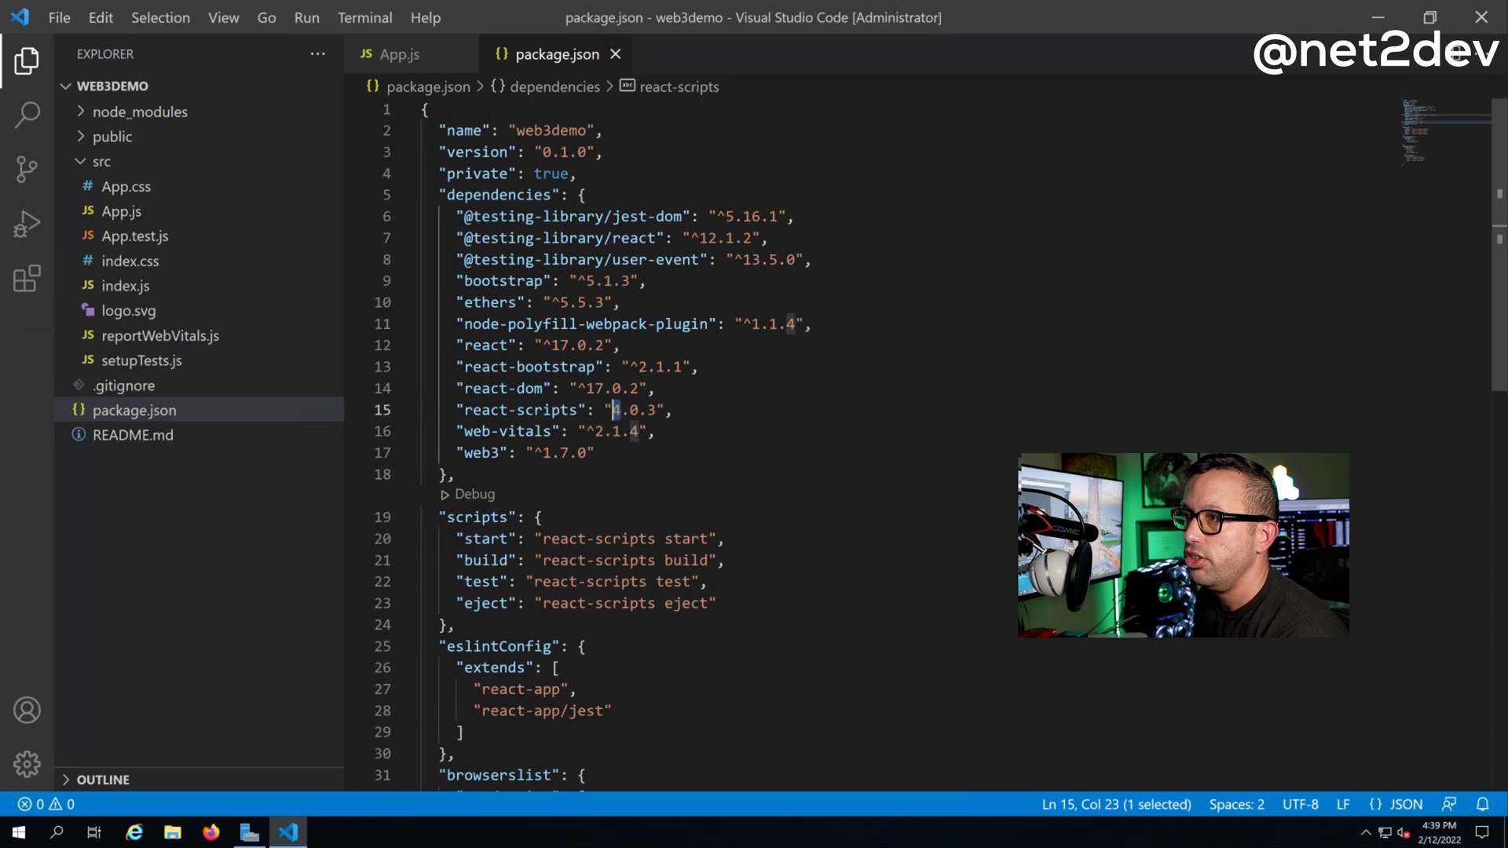
pyautogui.hotkey('shift', 'Right')
pyautogui.hotkey('shift', 'Right')
pyautogui.hotkey('shift', 'Right')
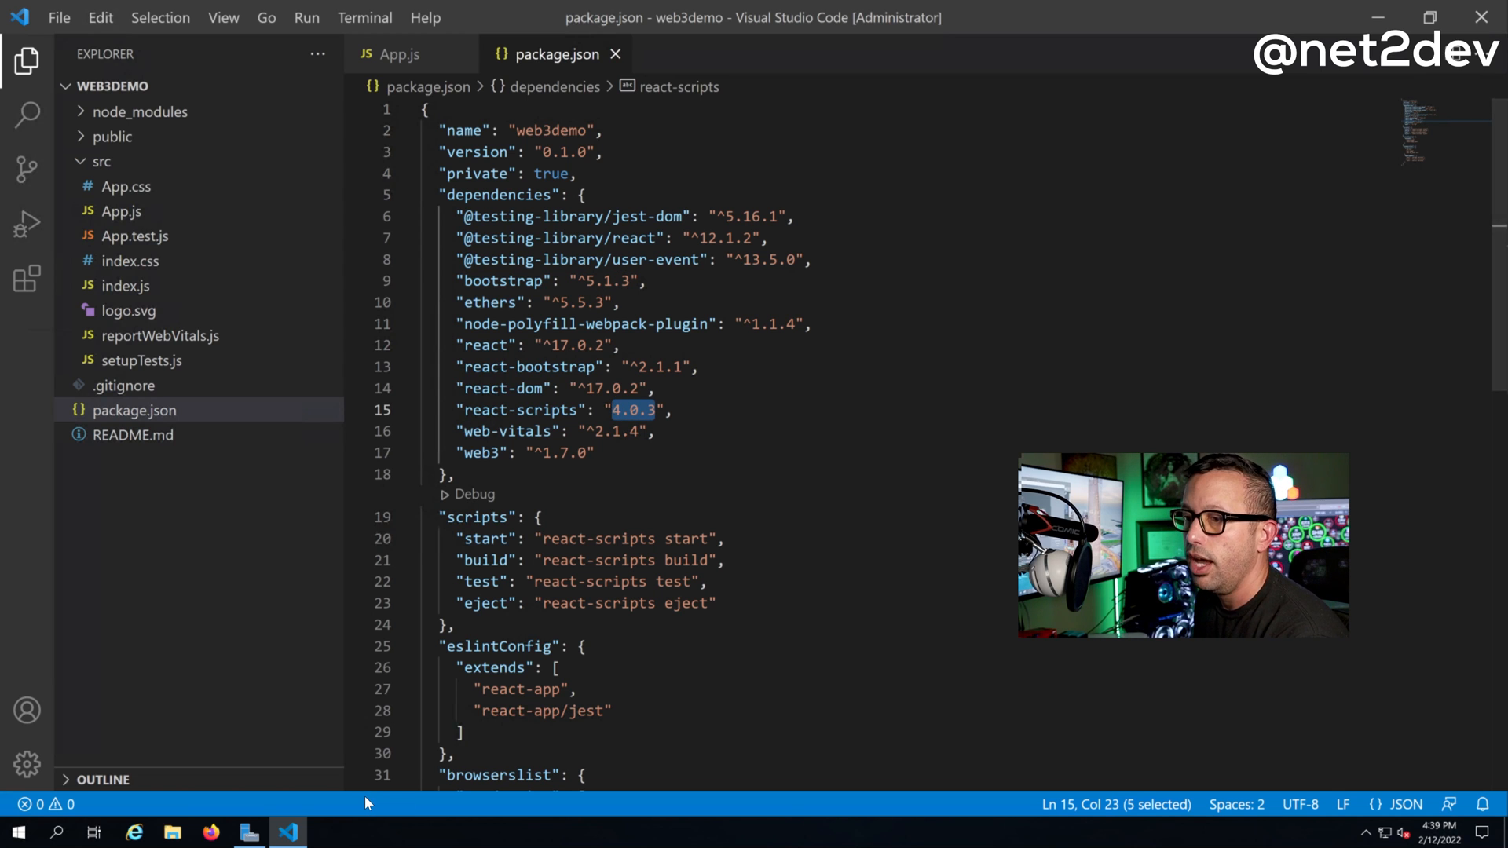
pyautogui.click(55, 833)
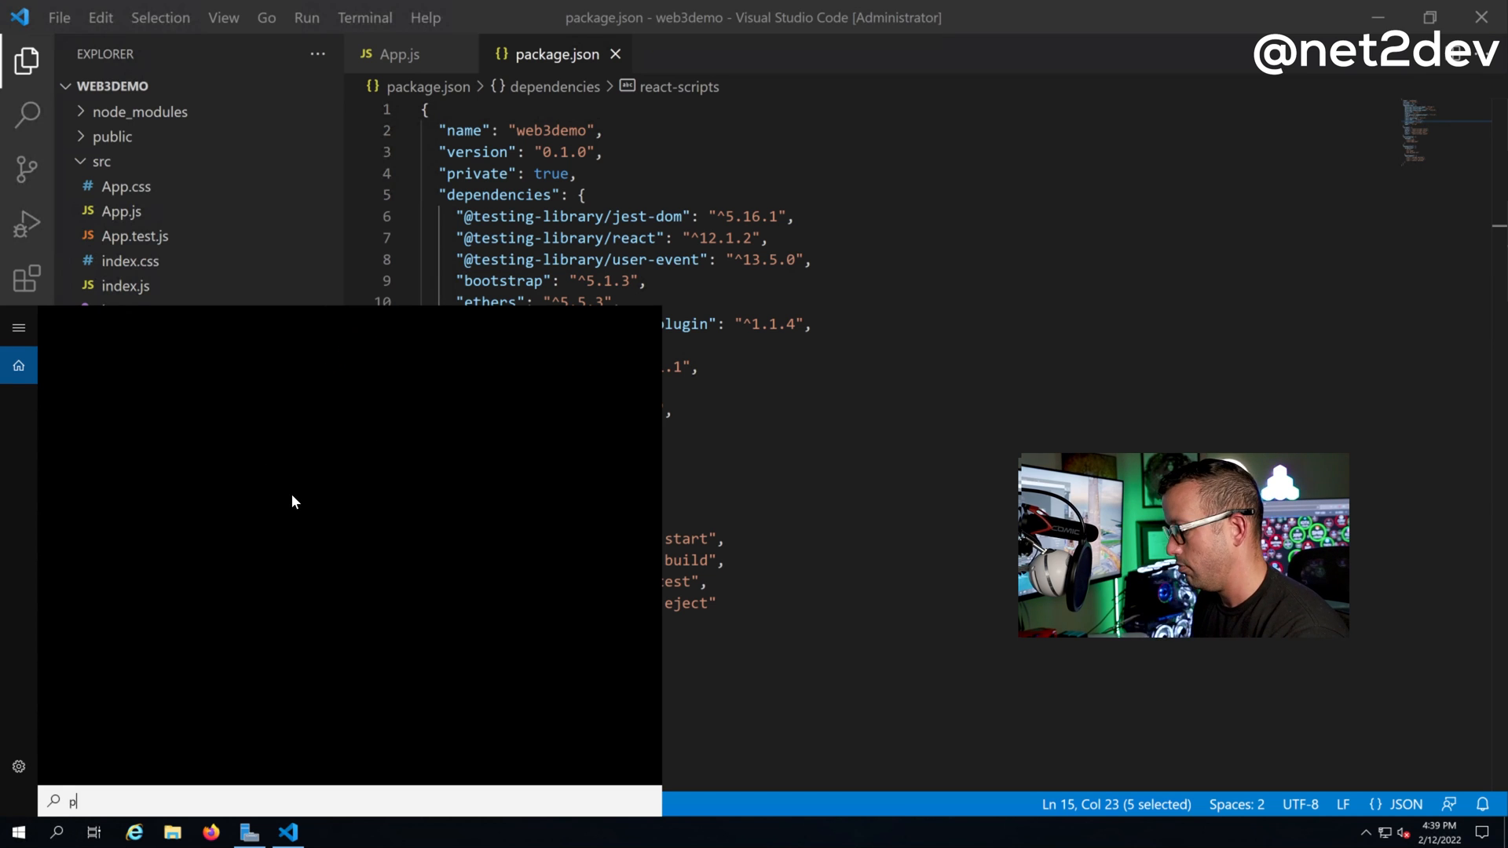
pyautogui.write('pow')
pyautogui.press('Return')
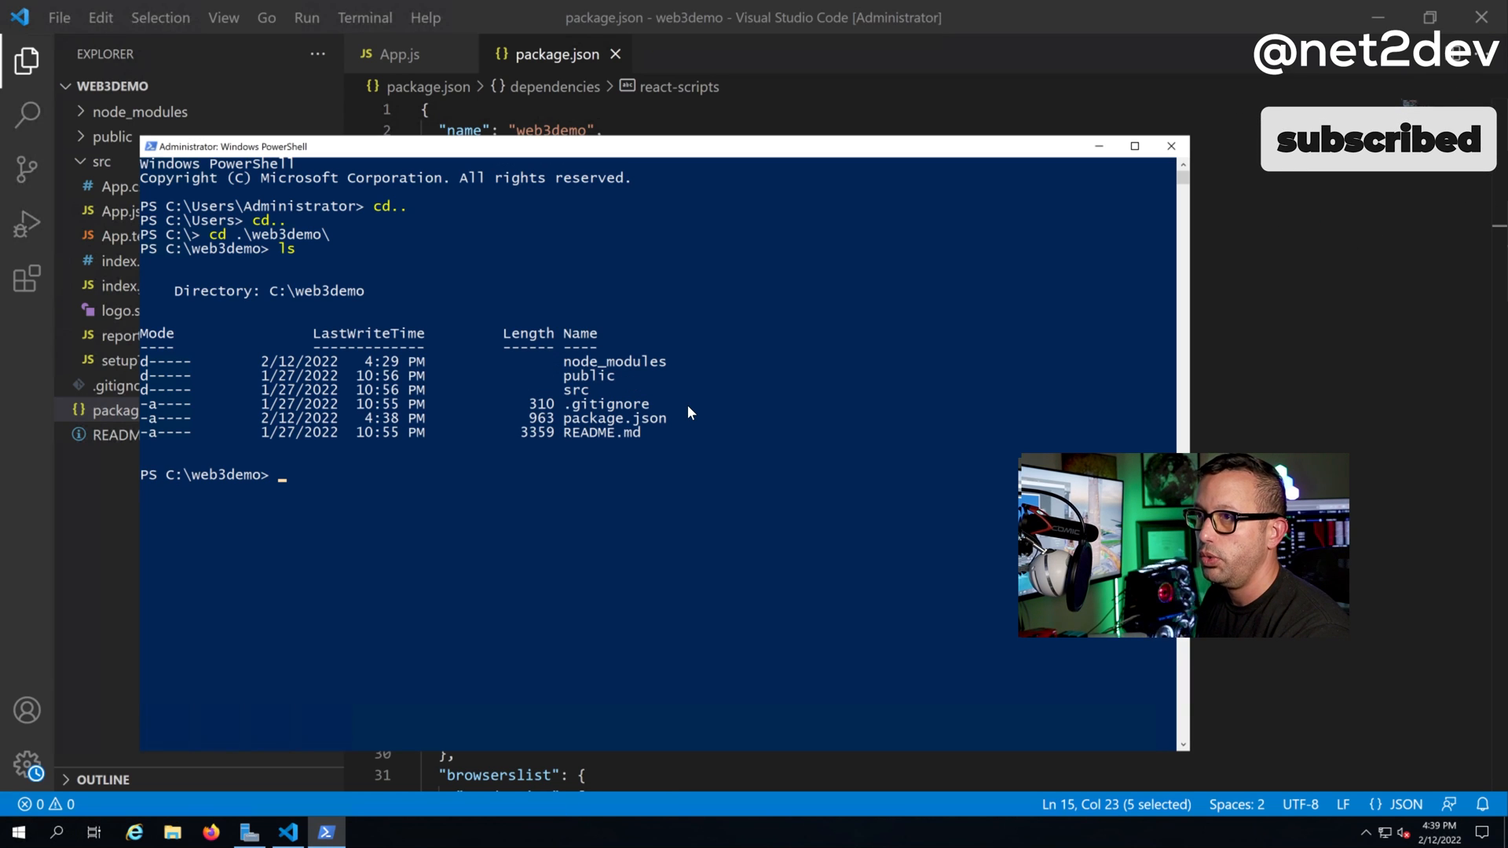
pyautogui.write('m i')
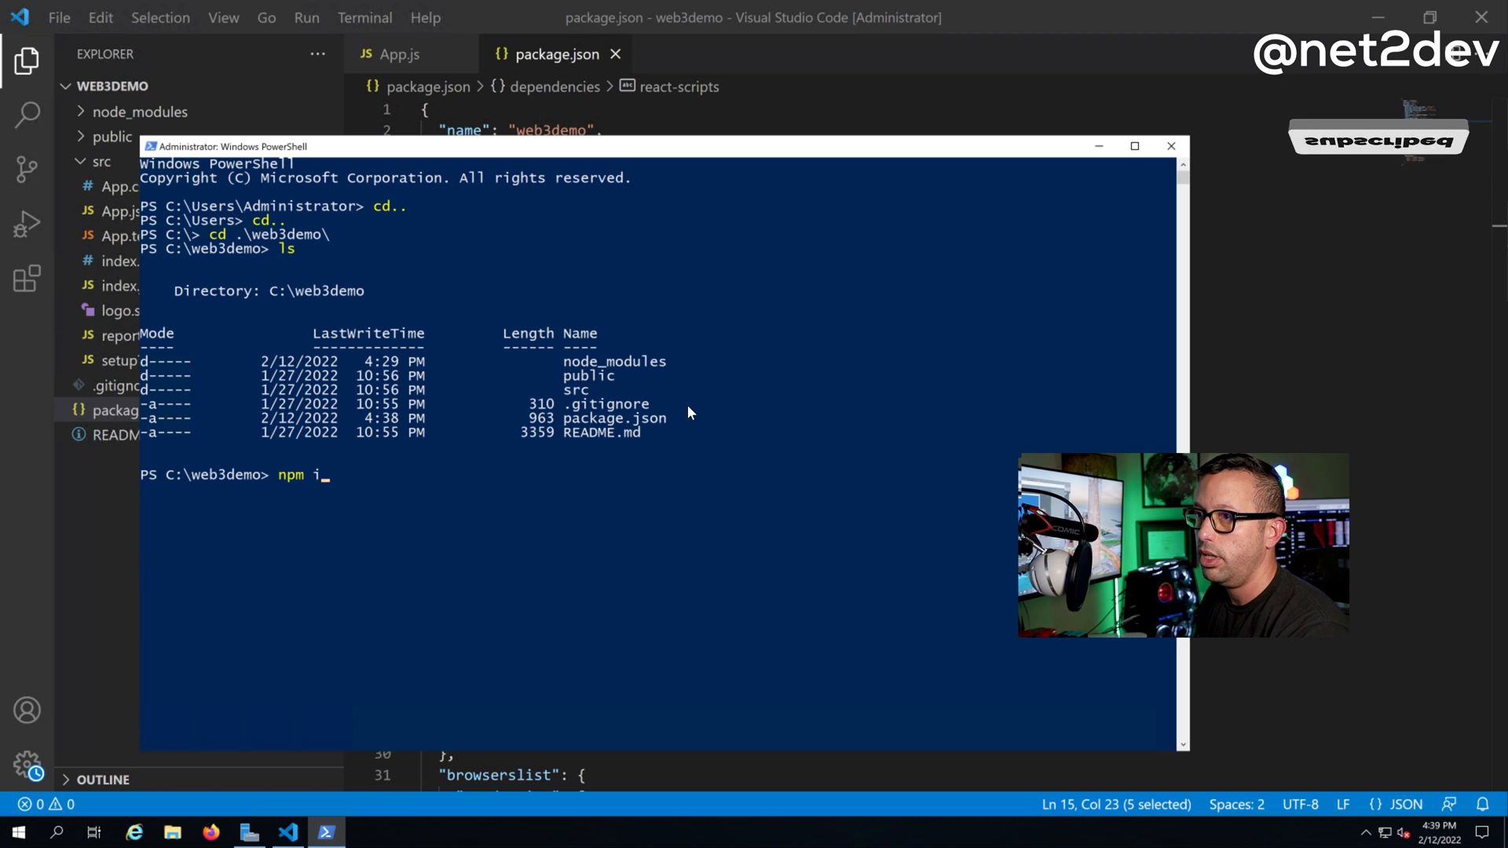
pyautogui.write('nstall webpa')
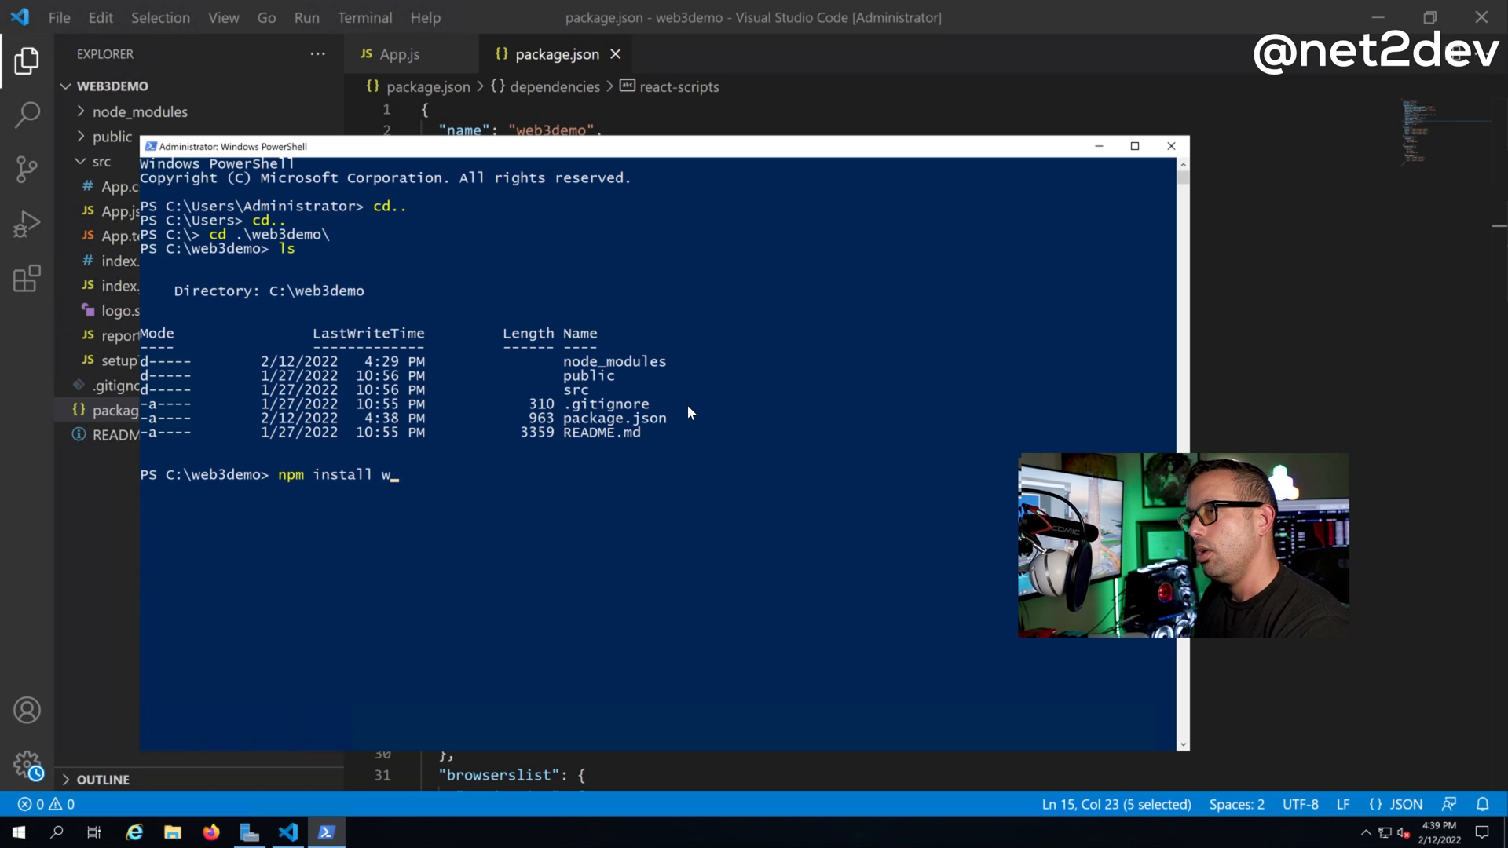
pyautogui.write('ck@')
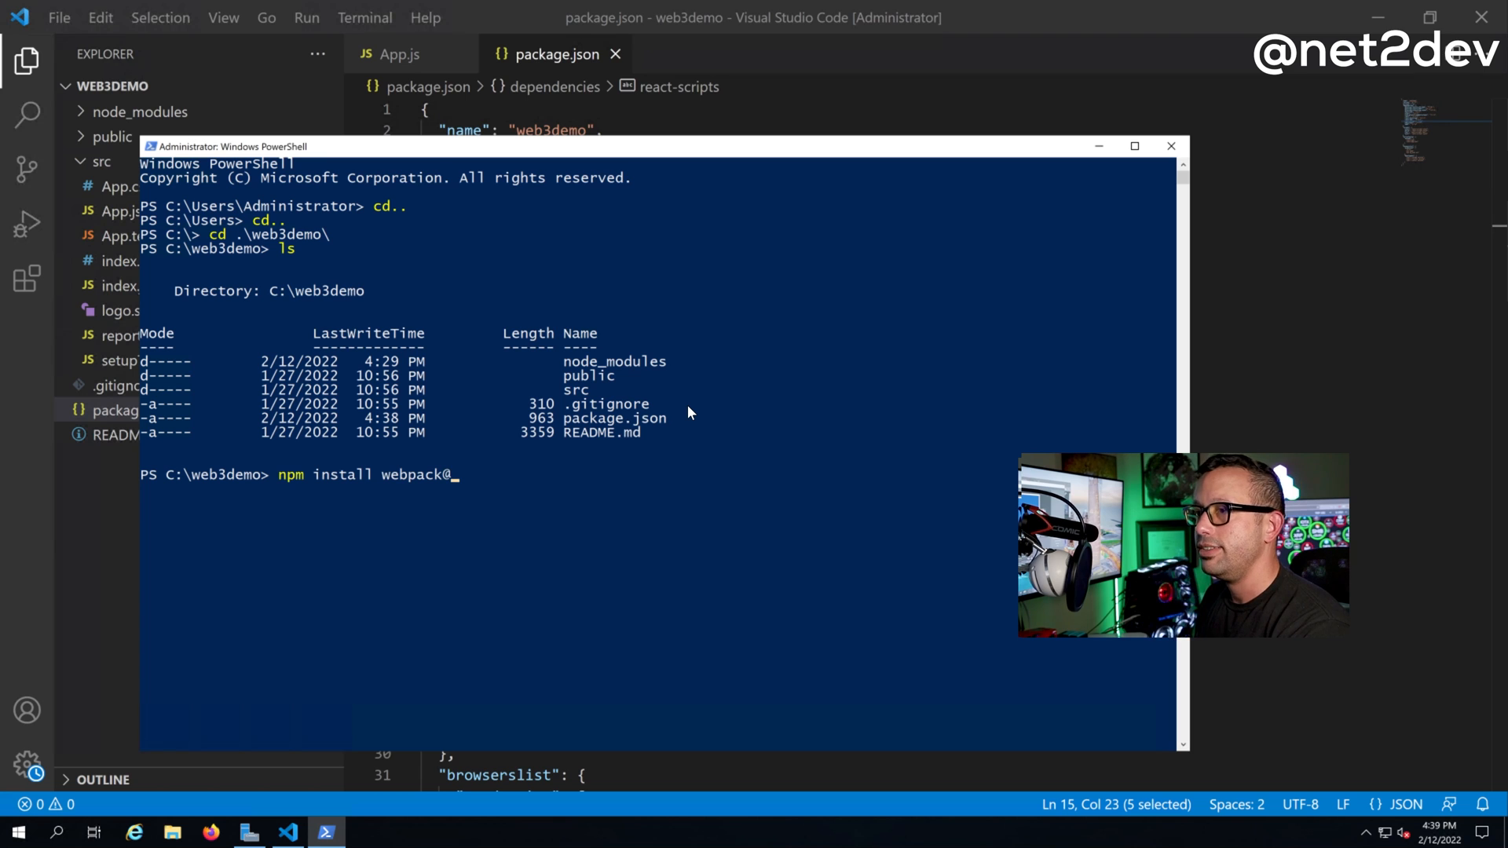
pyautogui.write('4')
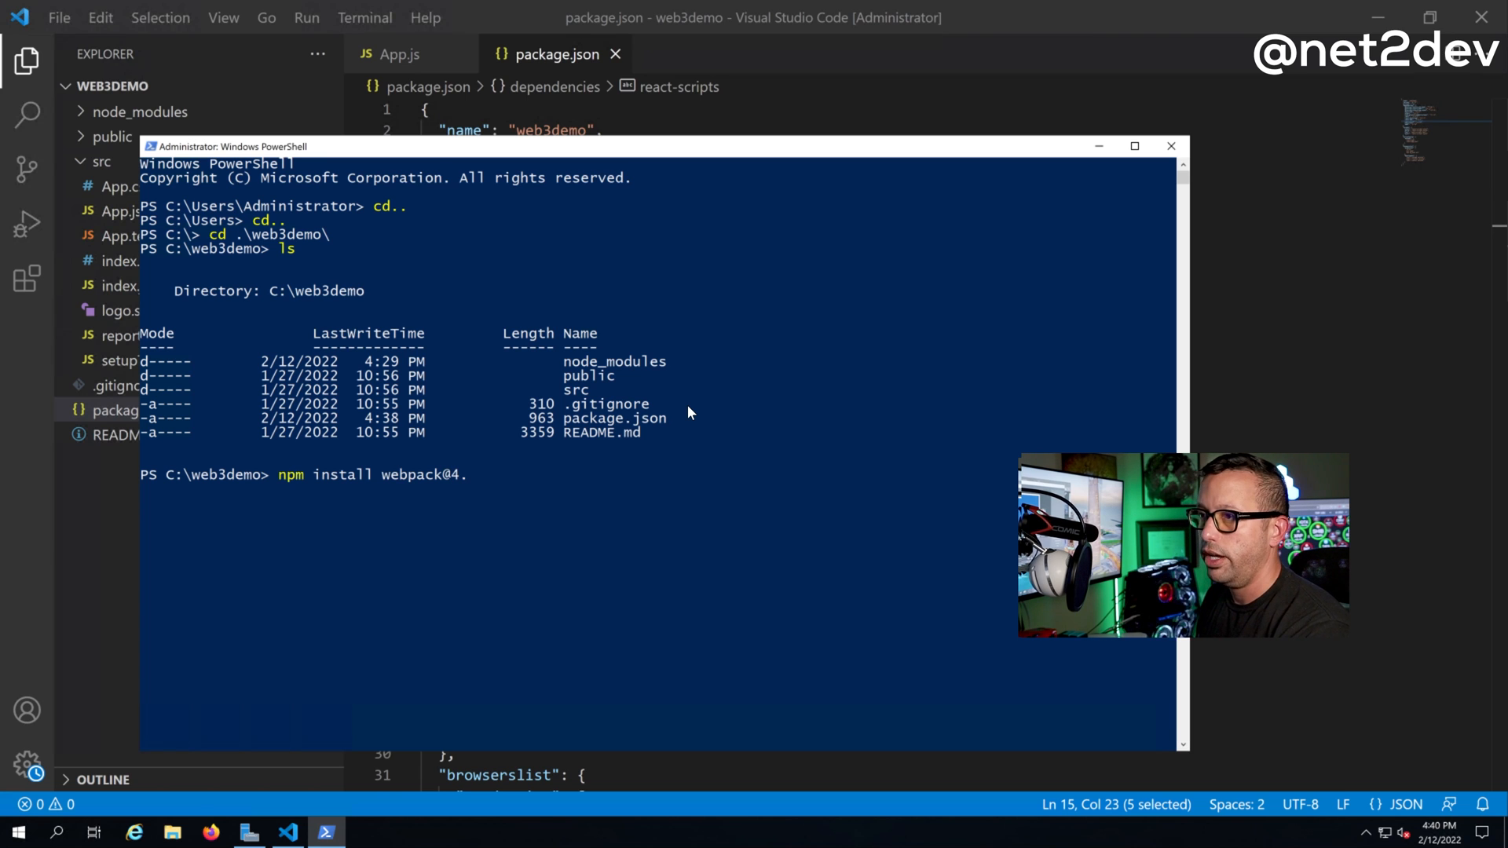
pyautogui.write('.44.0')
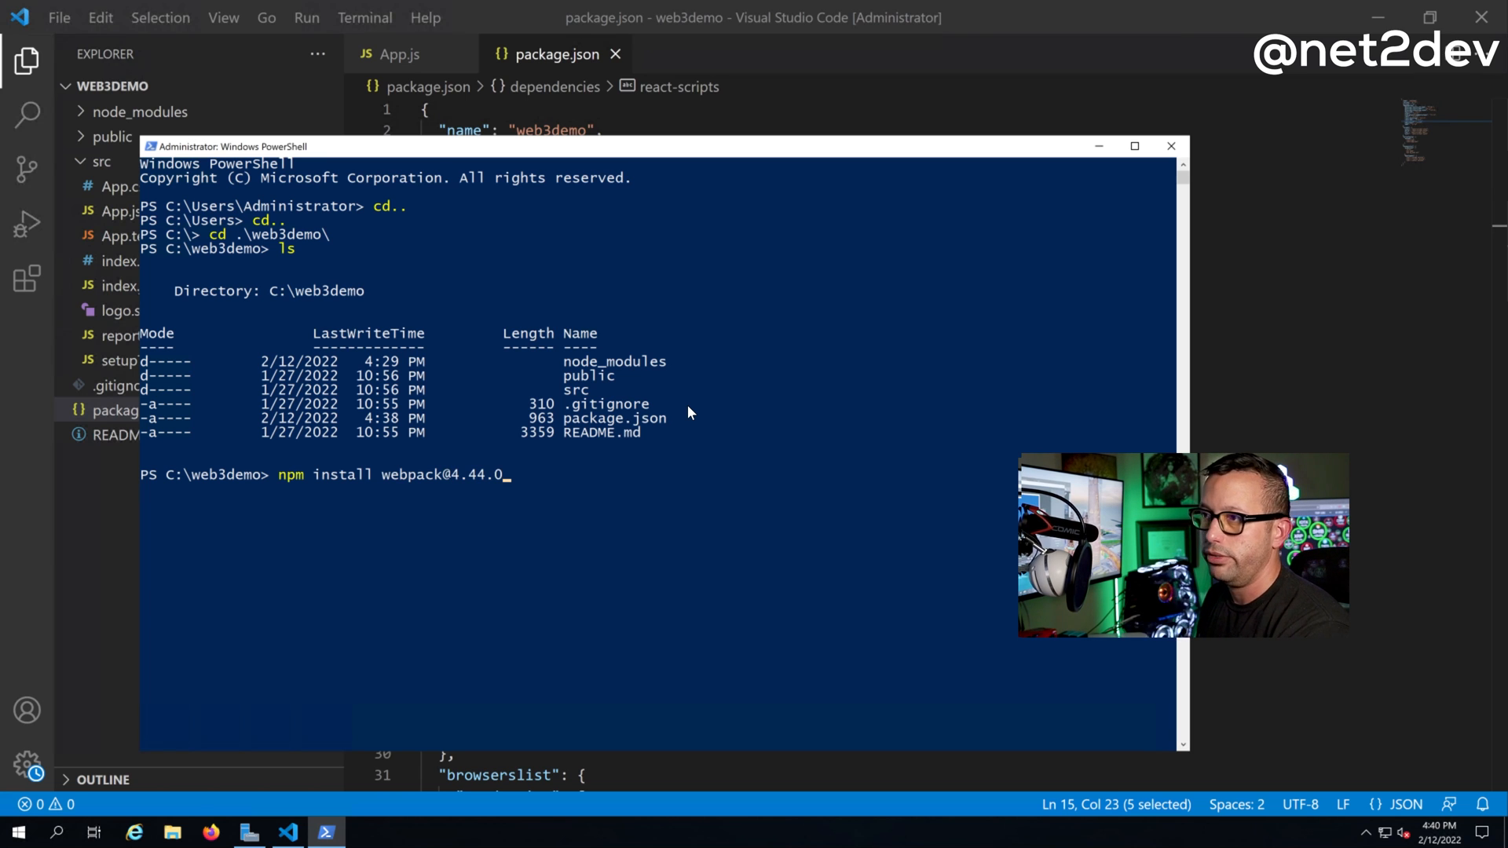
pyautogui.press('Return')
pyautogui.moveTo(627, 157); pyautogui.dragTo(755, 139)
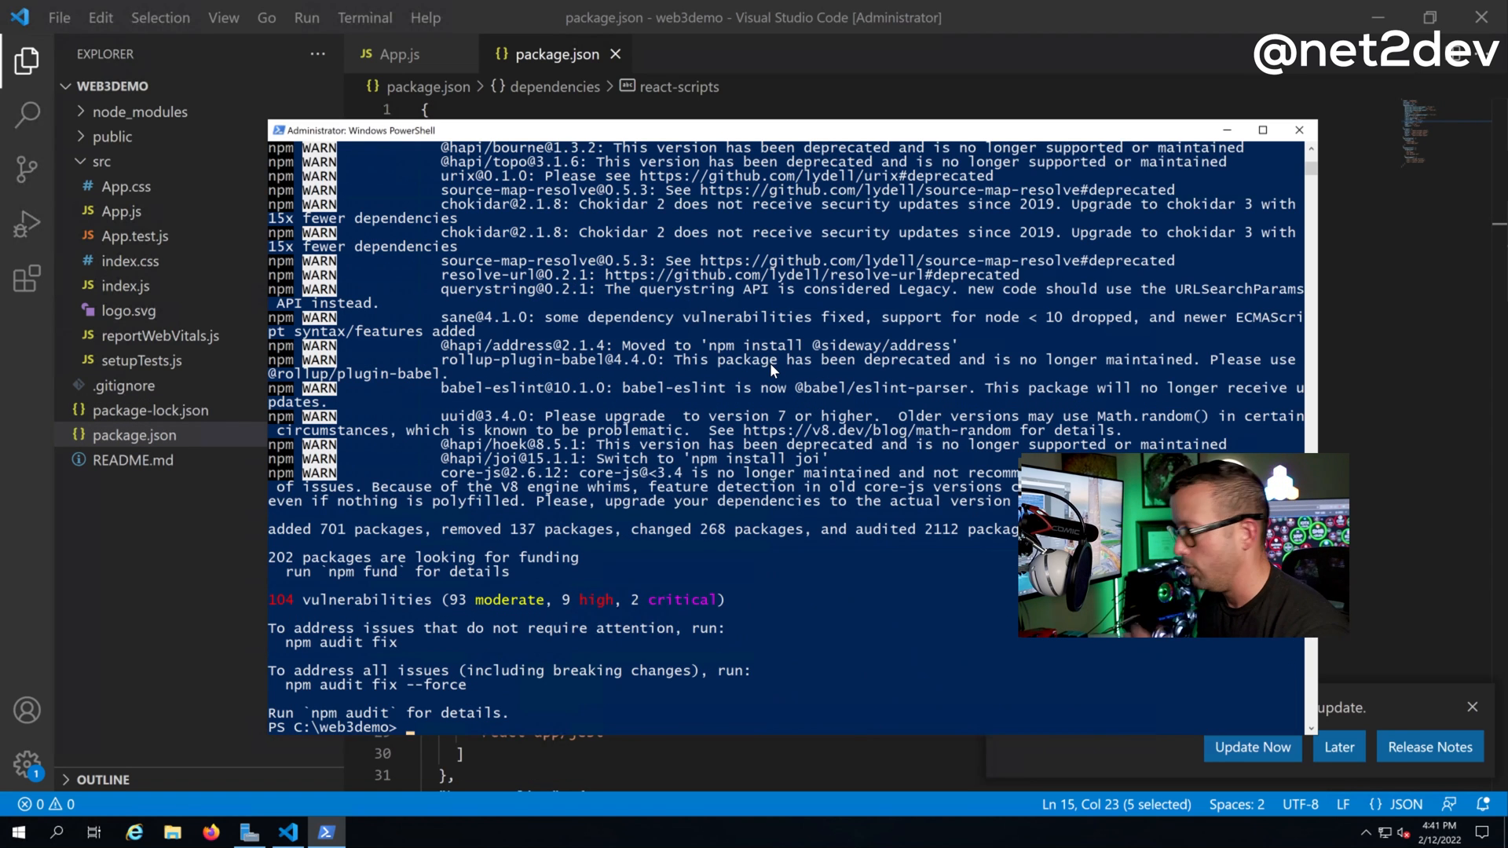
# Step: Review the webpack ^4.44.0 and react-scripts 4.0.3 entries in package.json
pyautogui.click(717, 22)
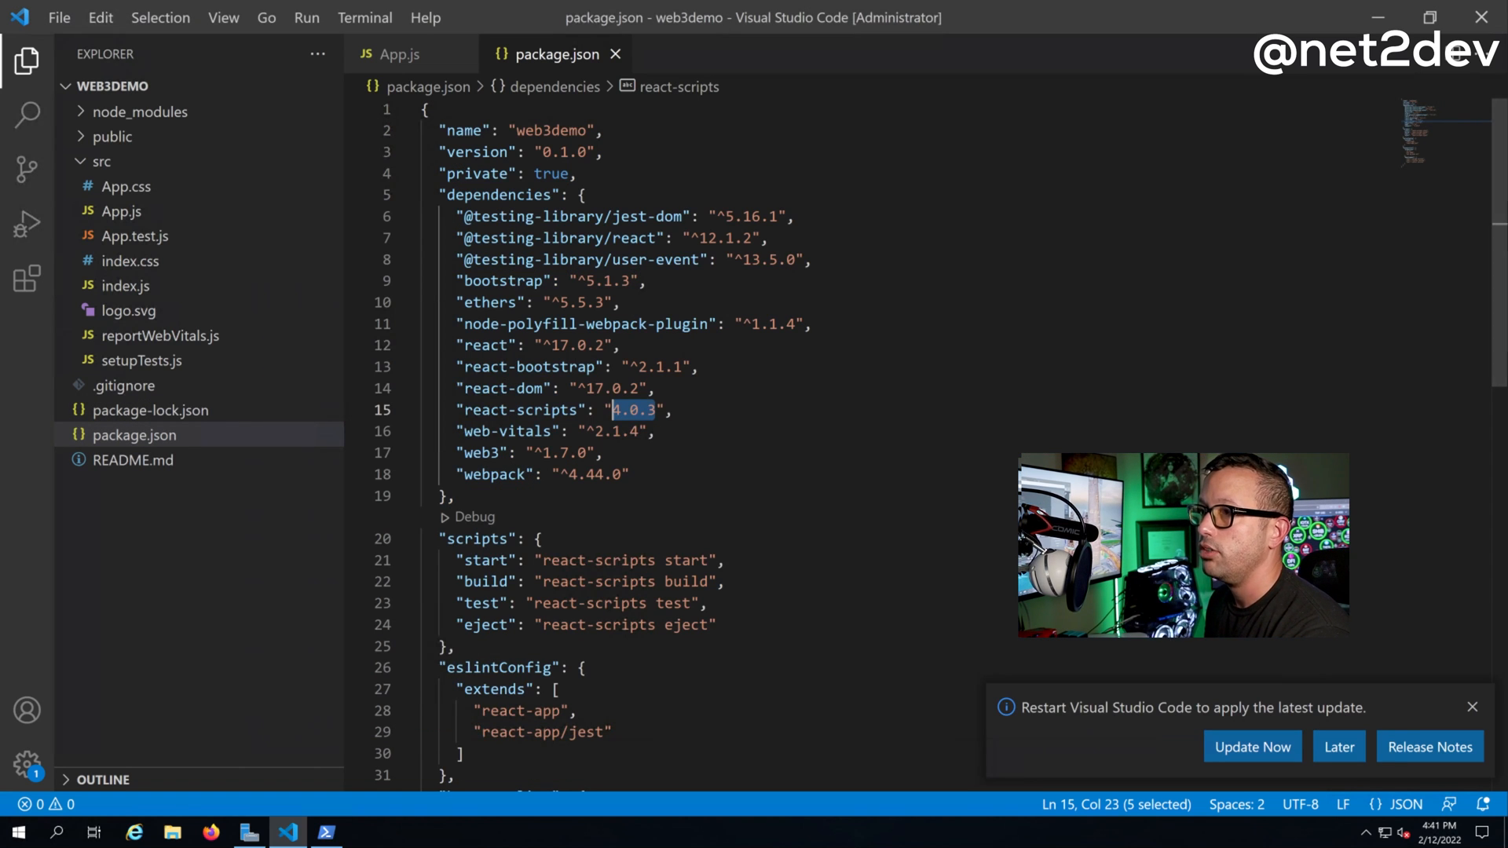
pyautogui.moveTo(630, 474); pyautogui.dragTo(466, 473)
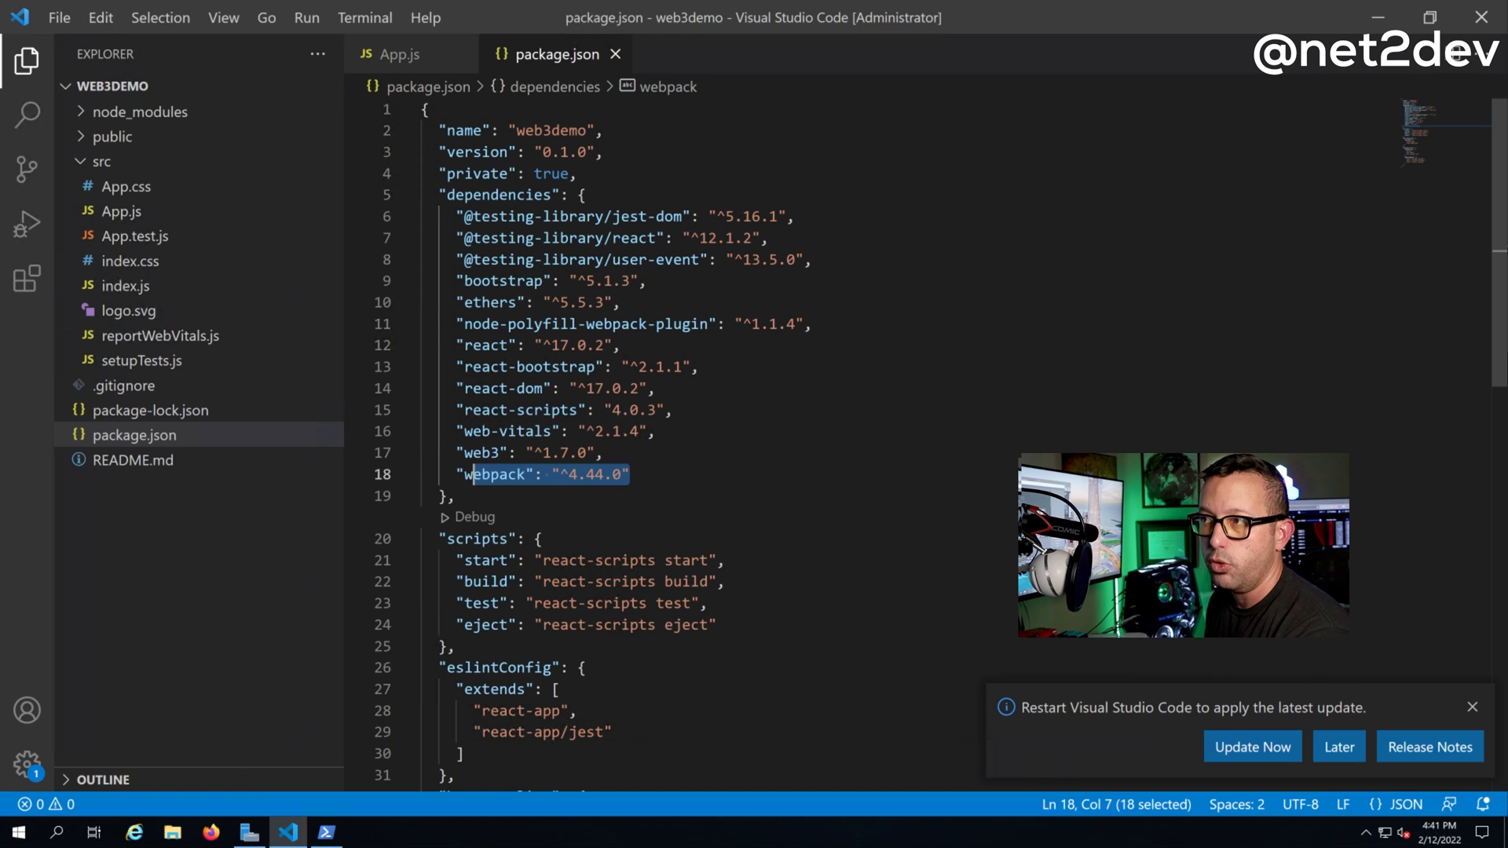
pyautogui.moveTo(673, 409); pyautogui.dragTo(578, 411)
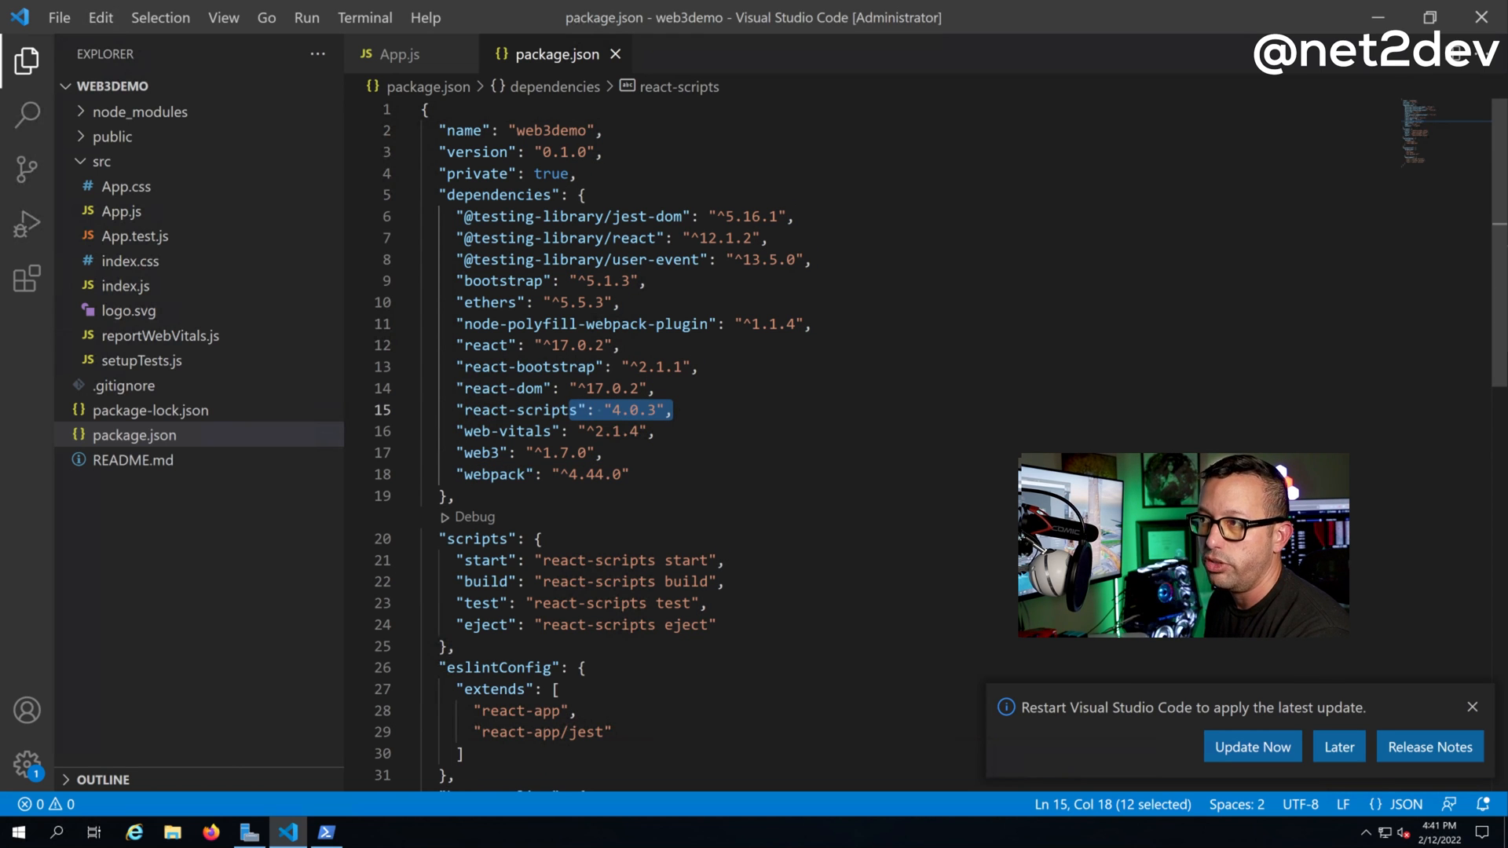
# Step: Run npm install (reports up to date) then npm start in PowerShell
pyautogui.click(327, 832)
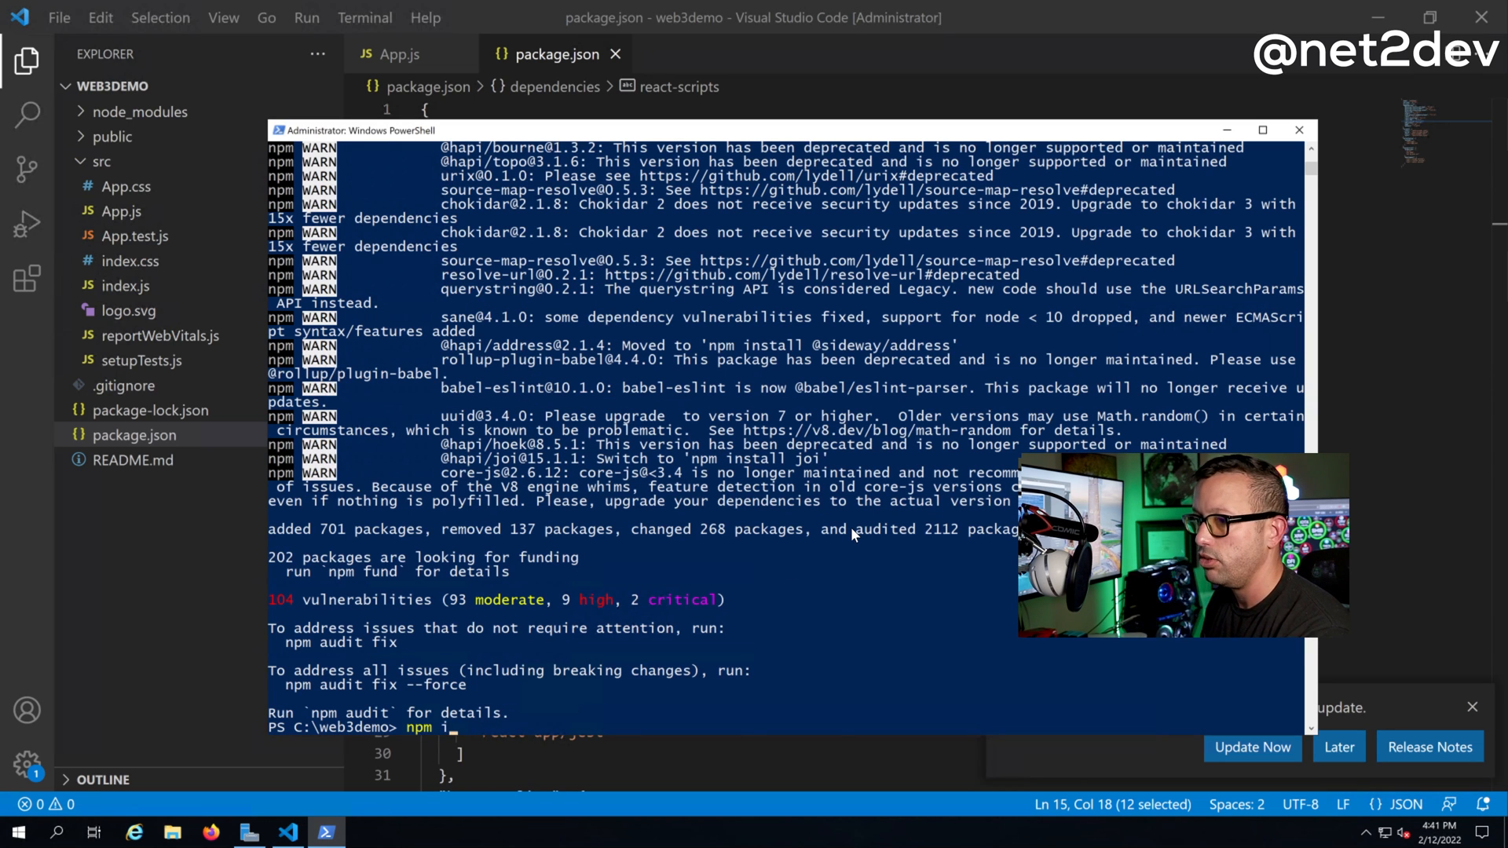
pyautogui.write('nstall')
pyautogui.press('Return')
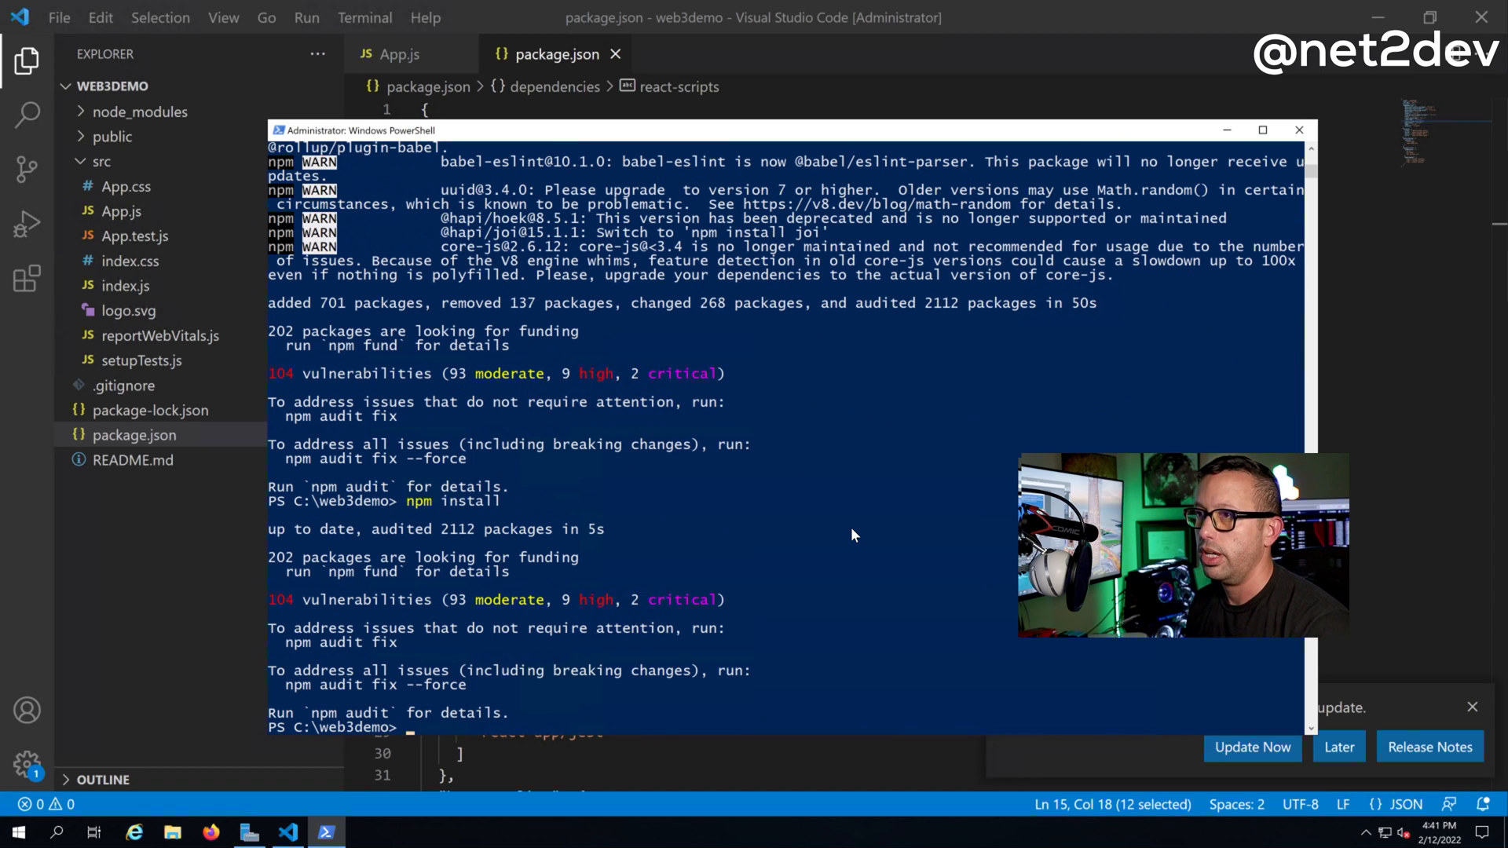
pyautogui.write('npm install')
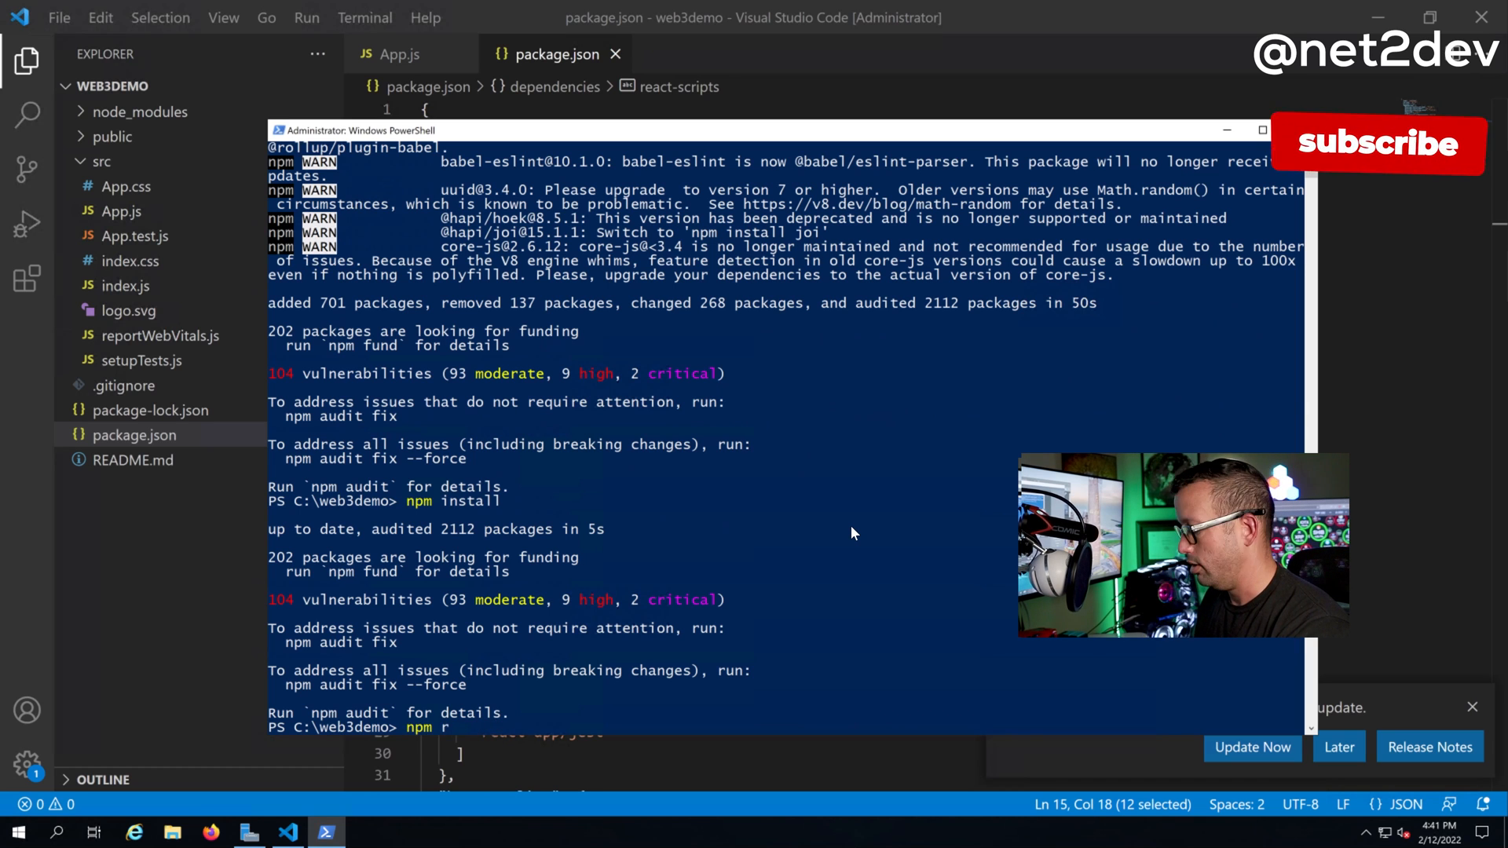
pyautogui.write('run start')
pyautogui.press('Return')
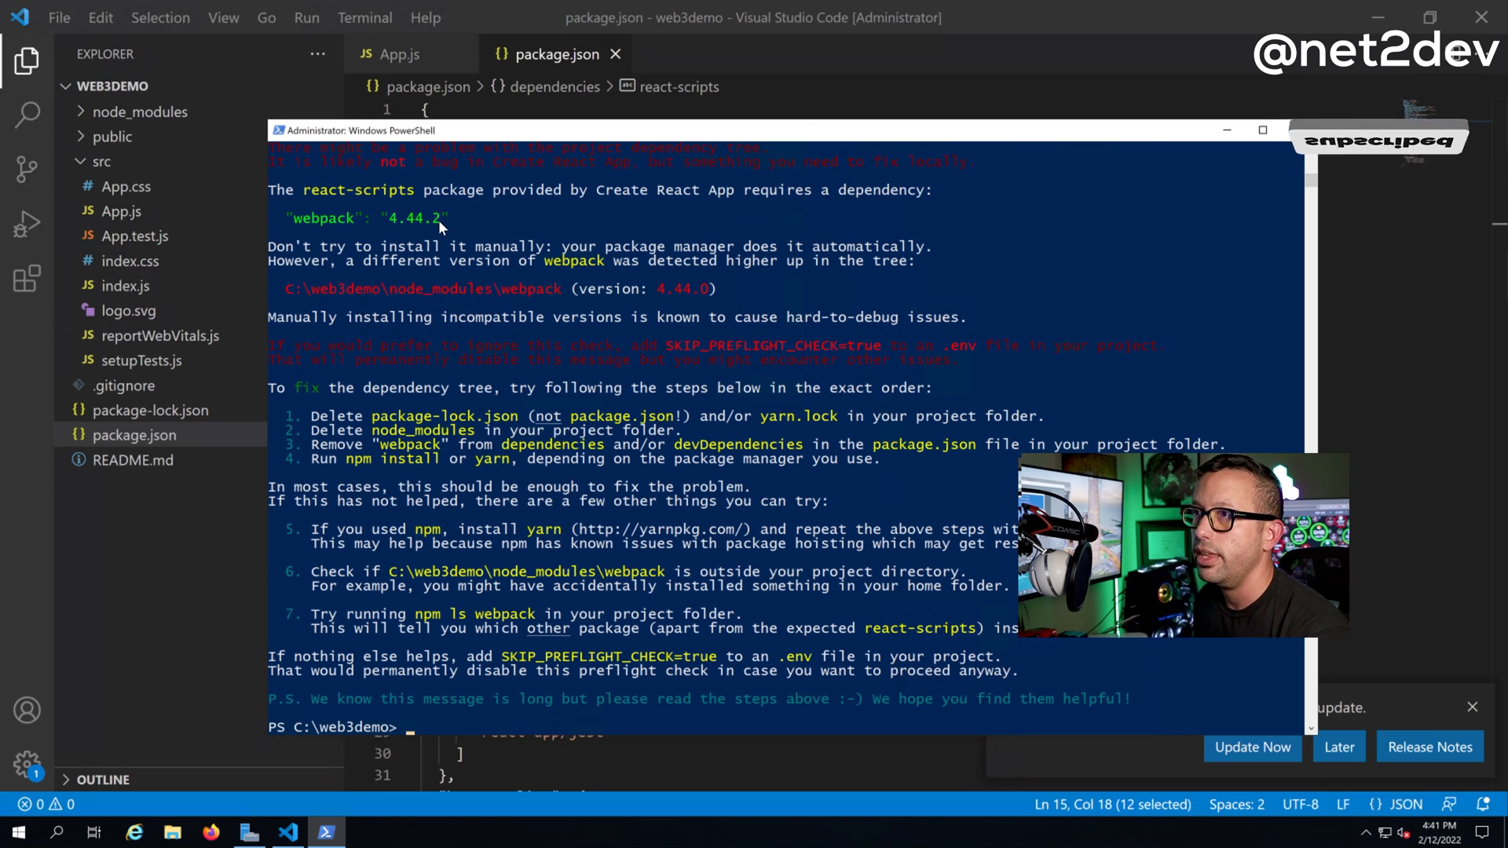
# Step: Note the required webpack 4.44.2 in the preflight error and check webpack's version in package.json
pyautogui.moveTo(441, 218); pyautogui.dragTo(401, 221)
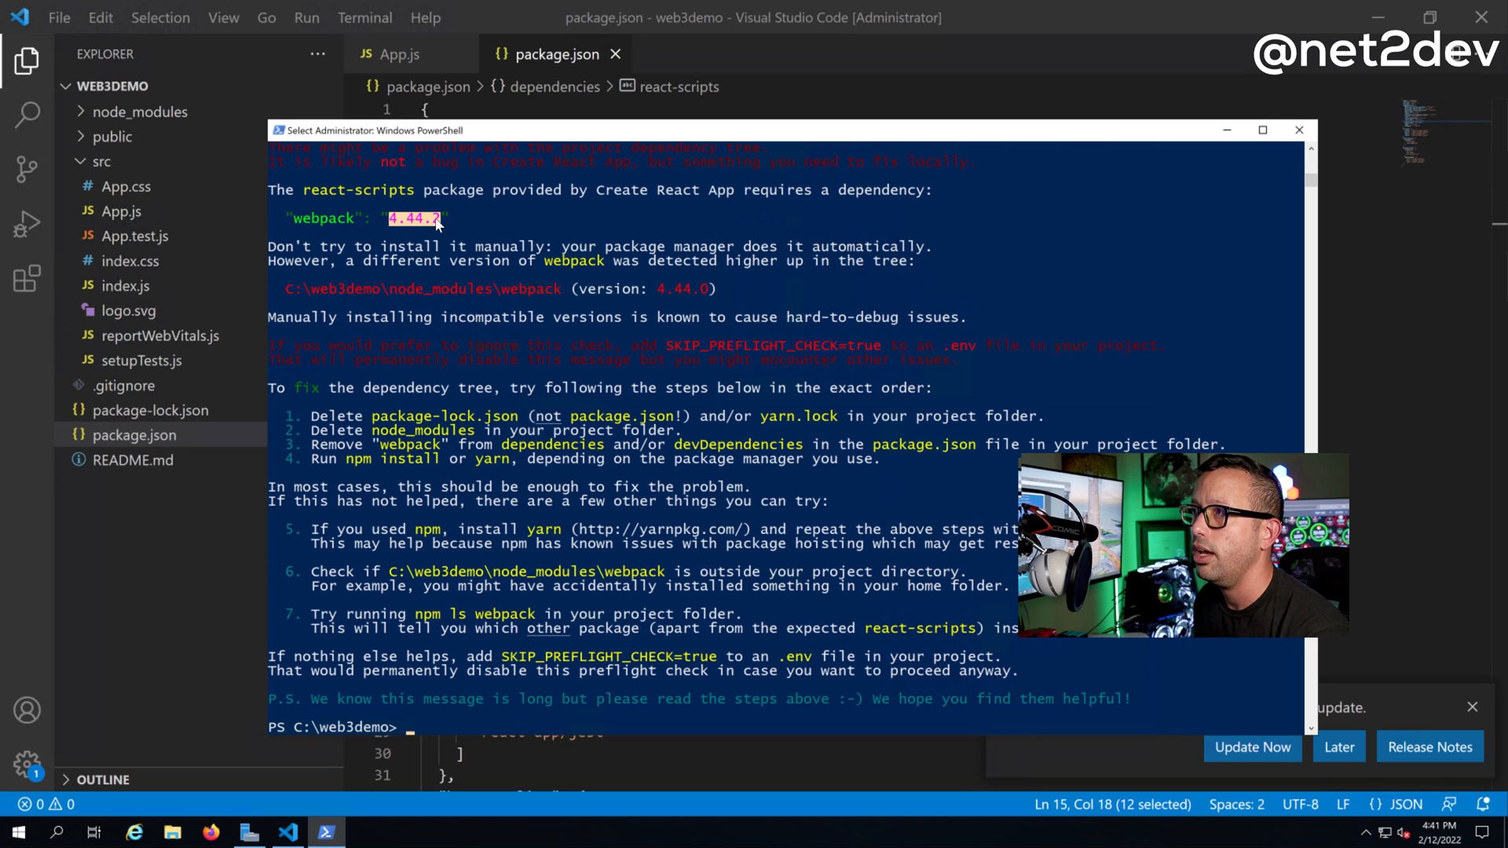
pyautogui.click(438, 221)
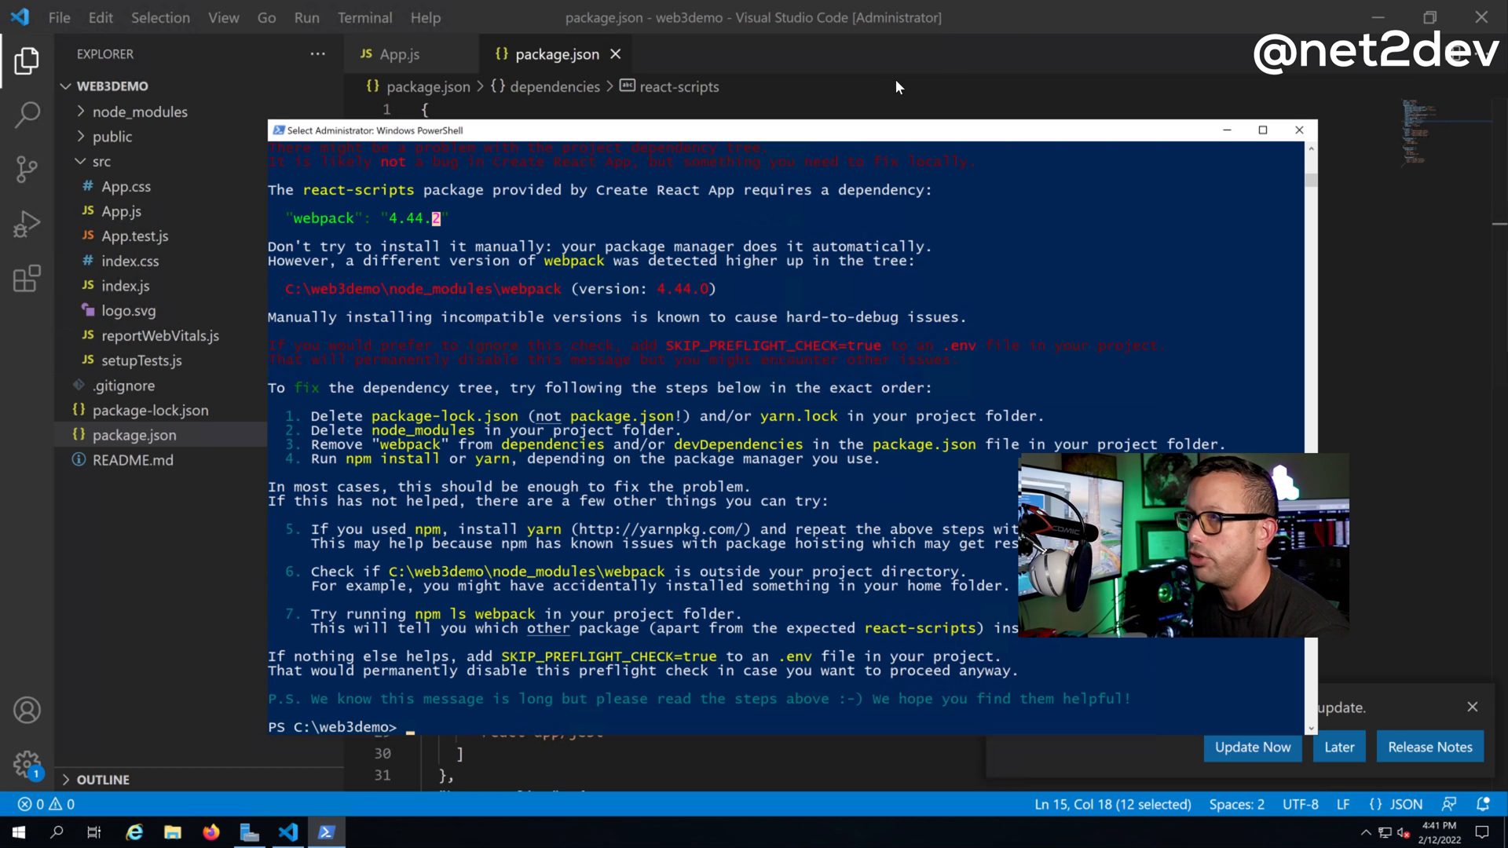
pyautogui.click(973, 25)
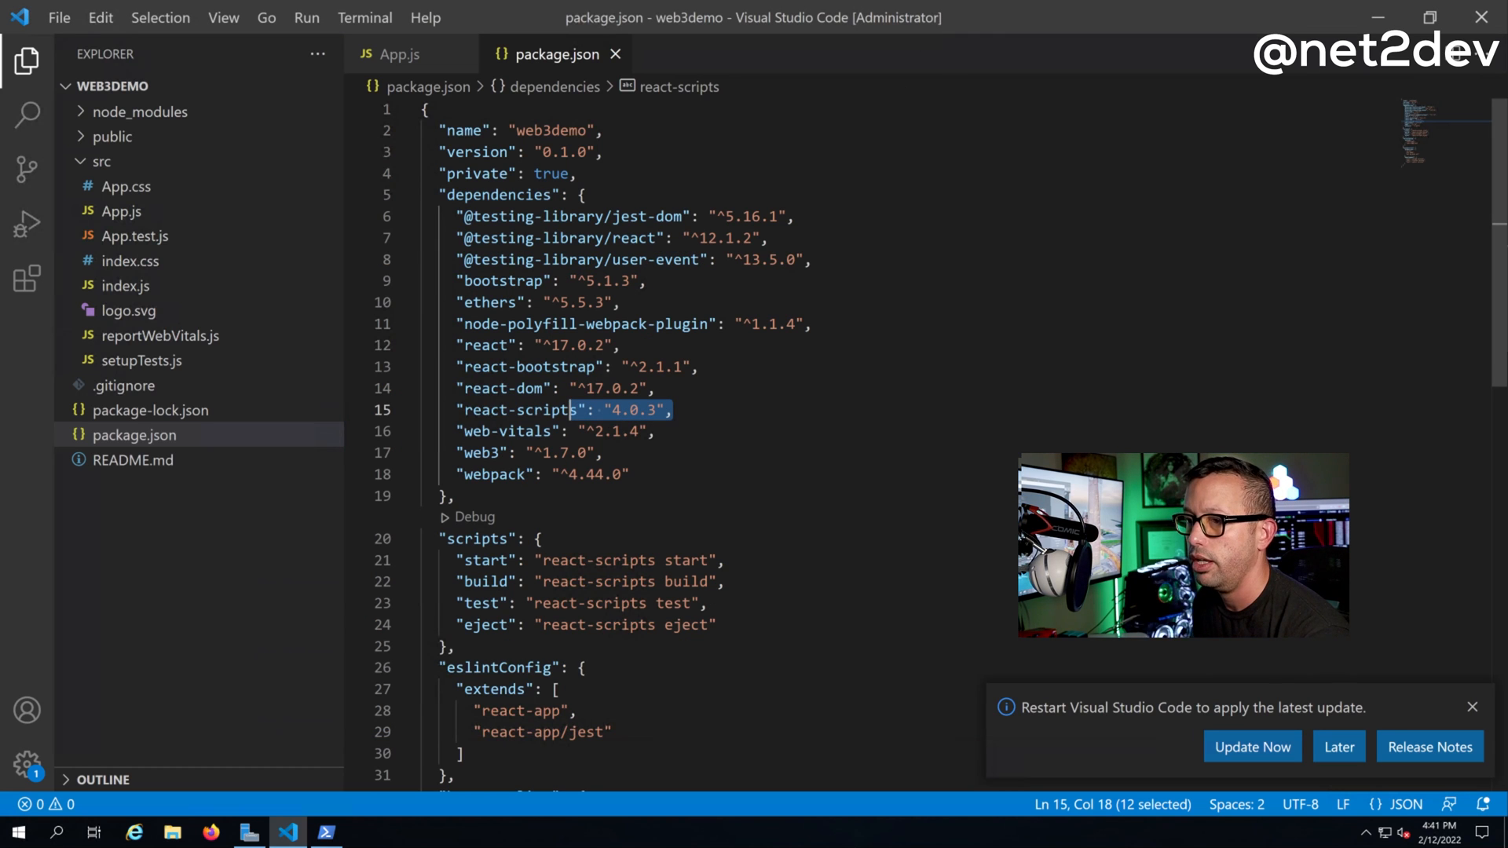
pyautogui.click(327, 832)
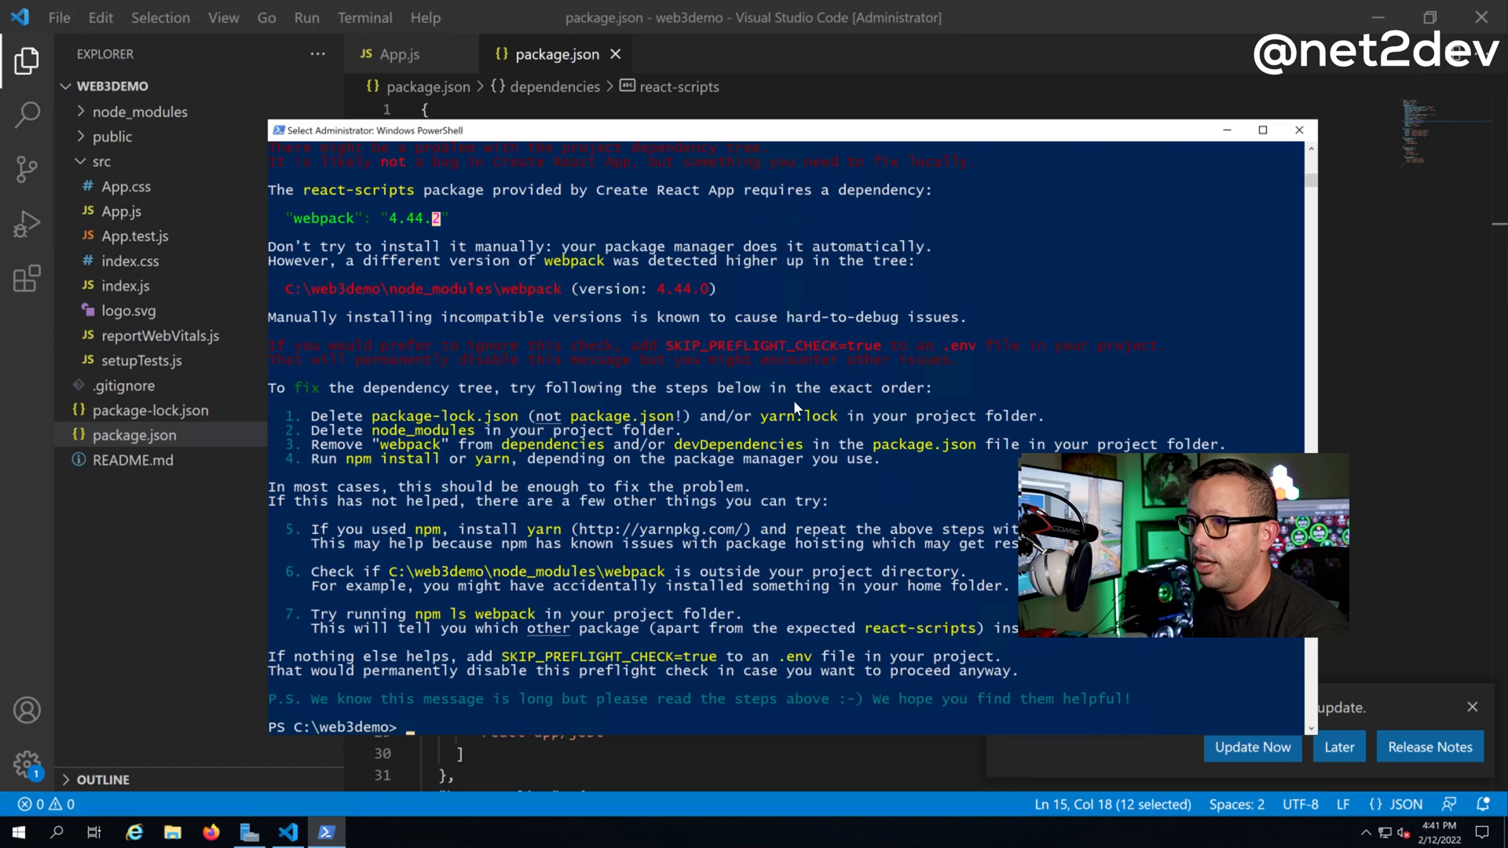
pyautogui.write('nop')
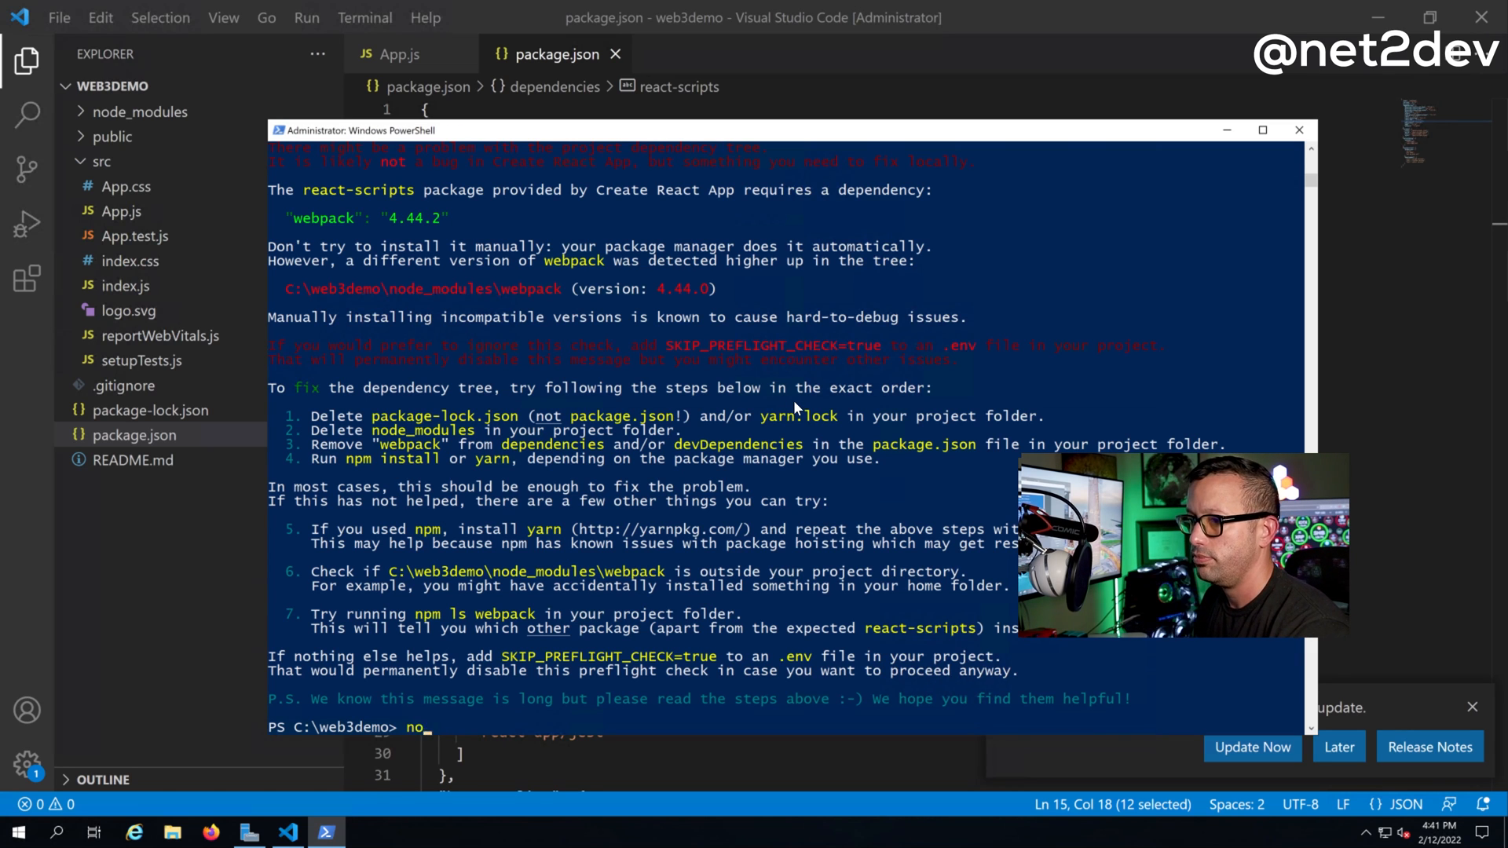
# Step: Run npm uninstall webpack in PowerShell after correcting the command
pyautogui.press('BackSpace')
pyautogui.write('pm ')
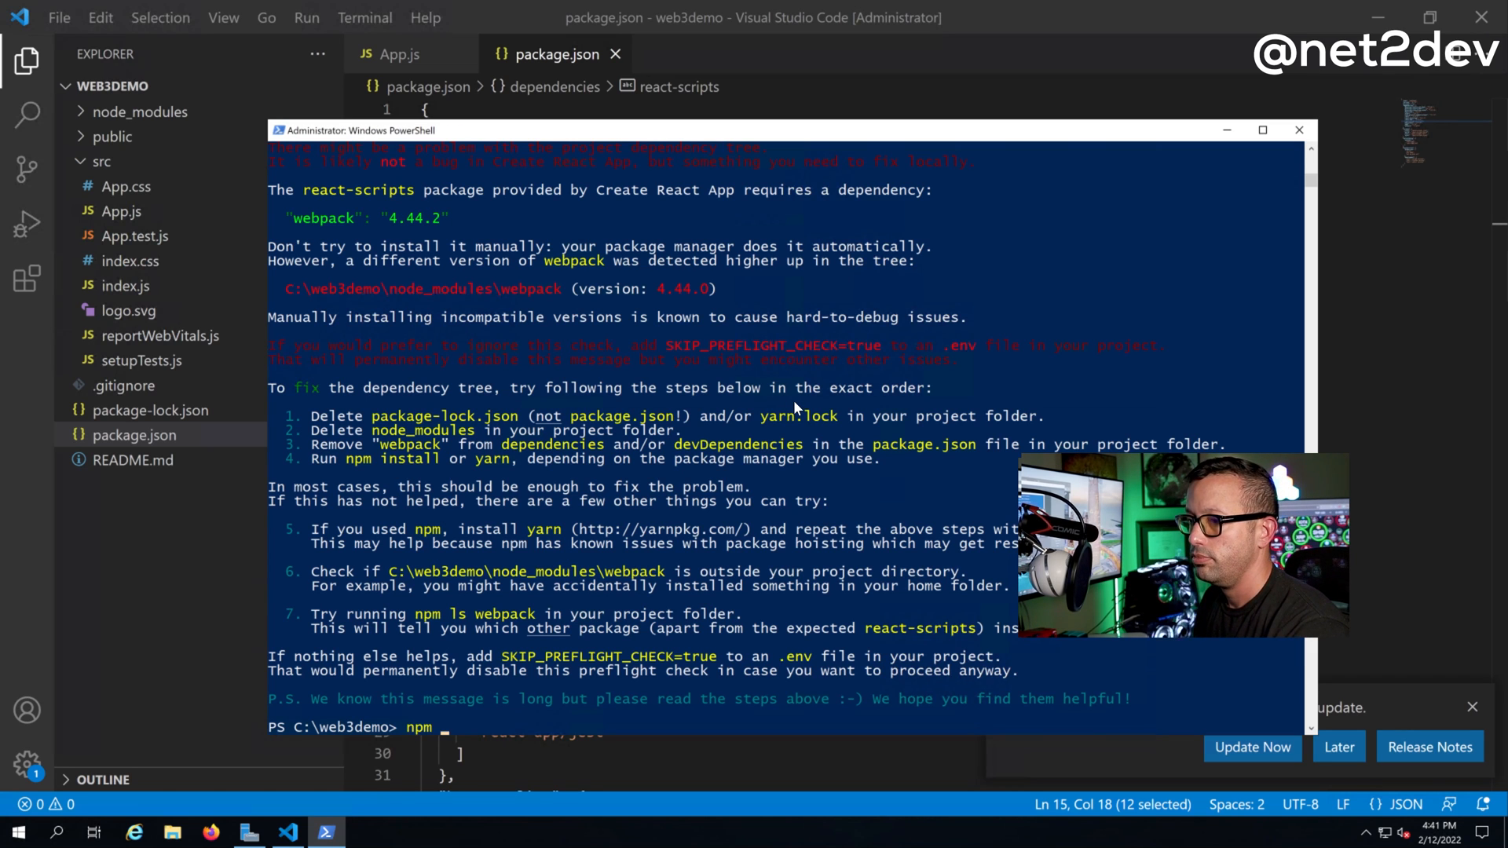
pyautogui.write('uninstall ')
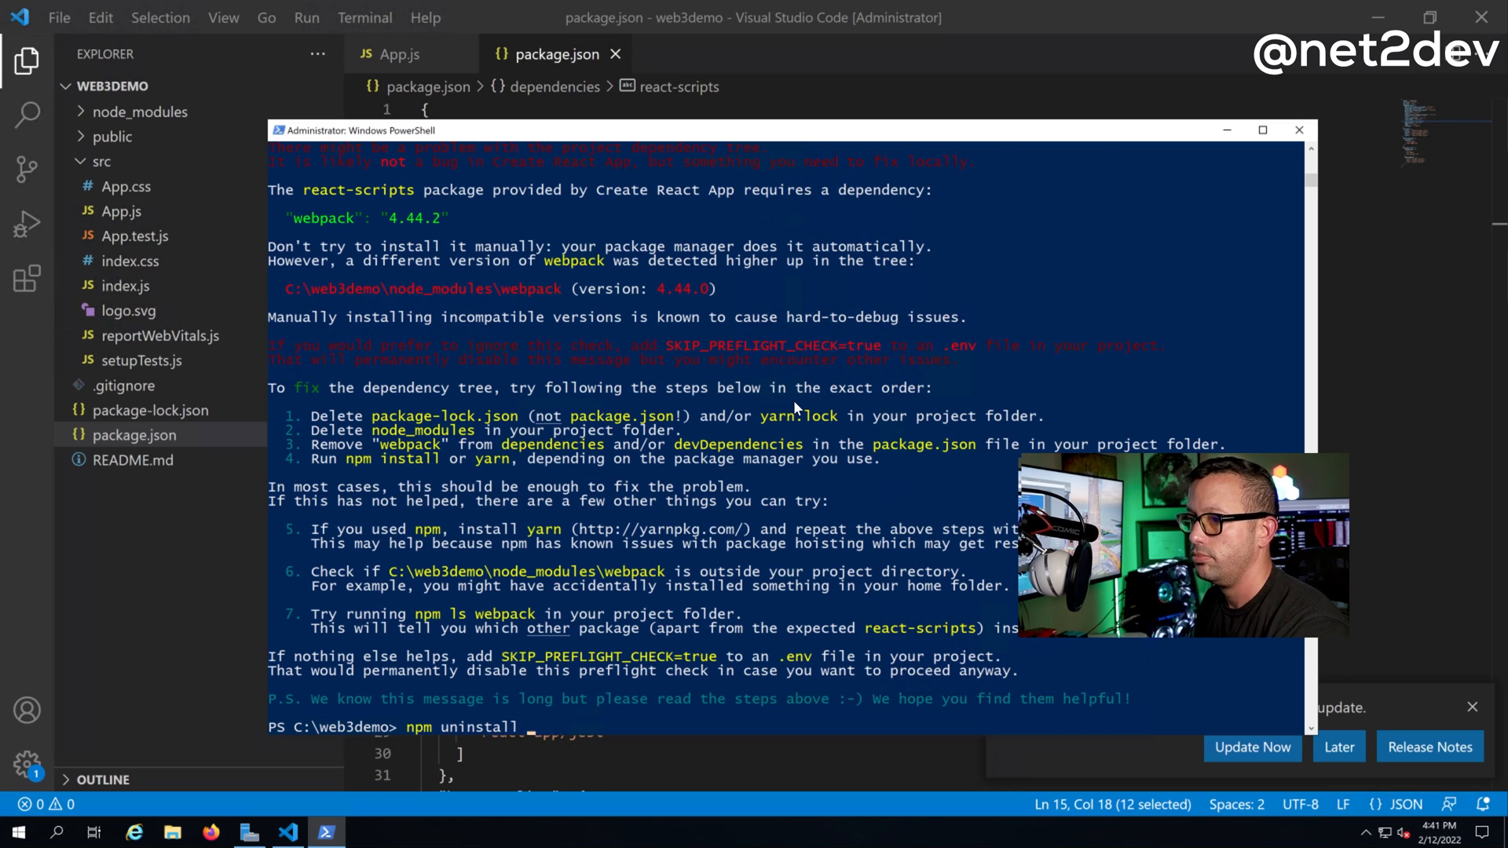
pyautogui.write('webpack')
pyautogui.press('Return')
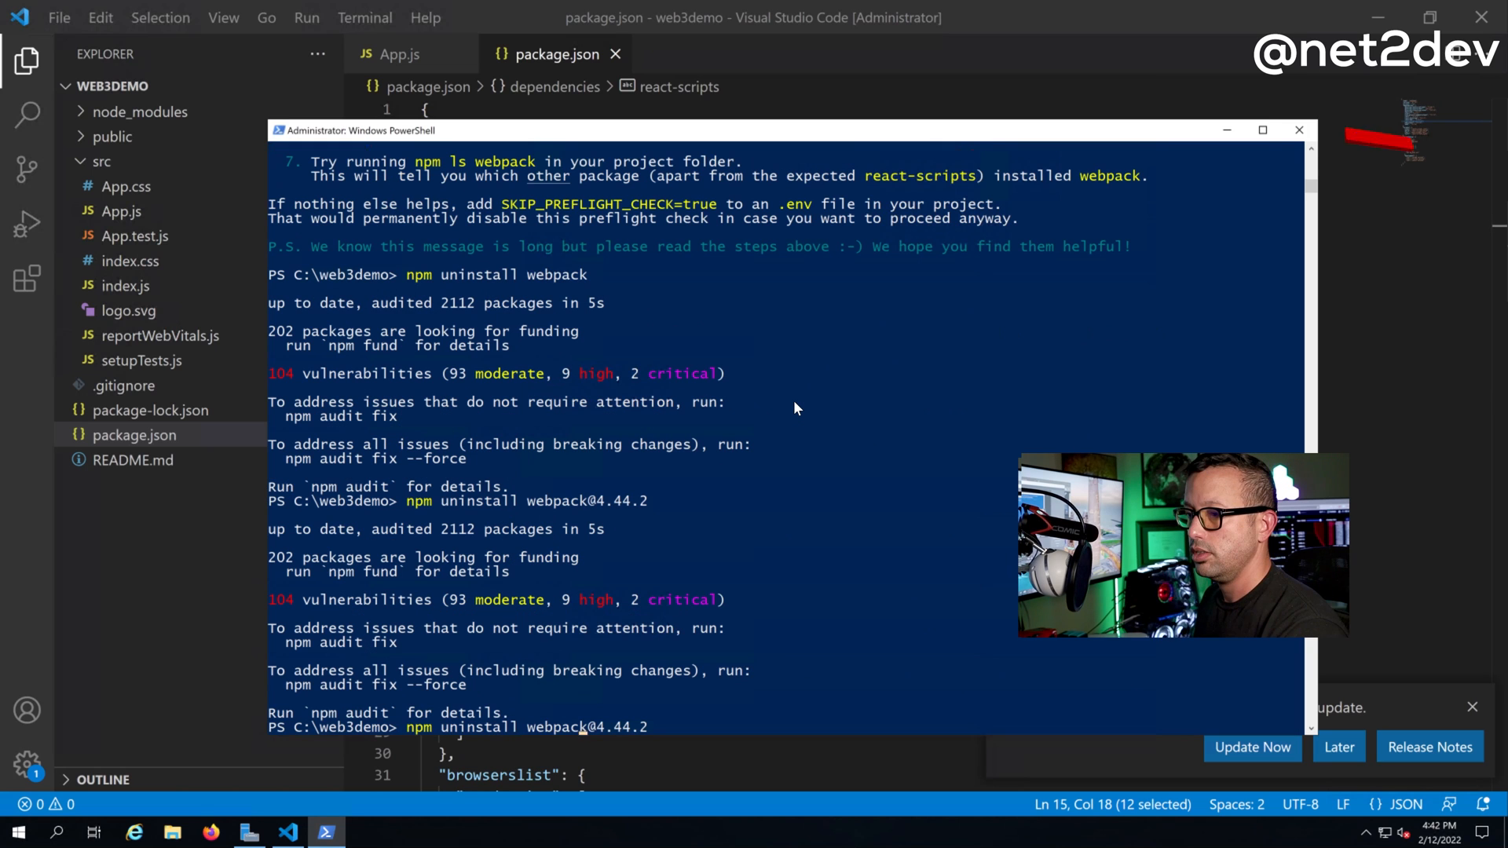
# Step: Install webpack 4.44.2 with npm in PowerShell
pyautogui.press('BackSpace')
pyautogui.press('BackSpace')
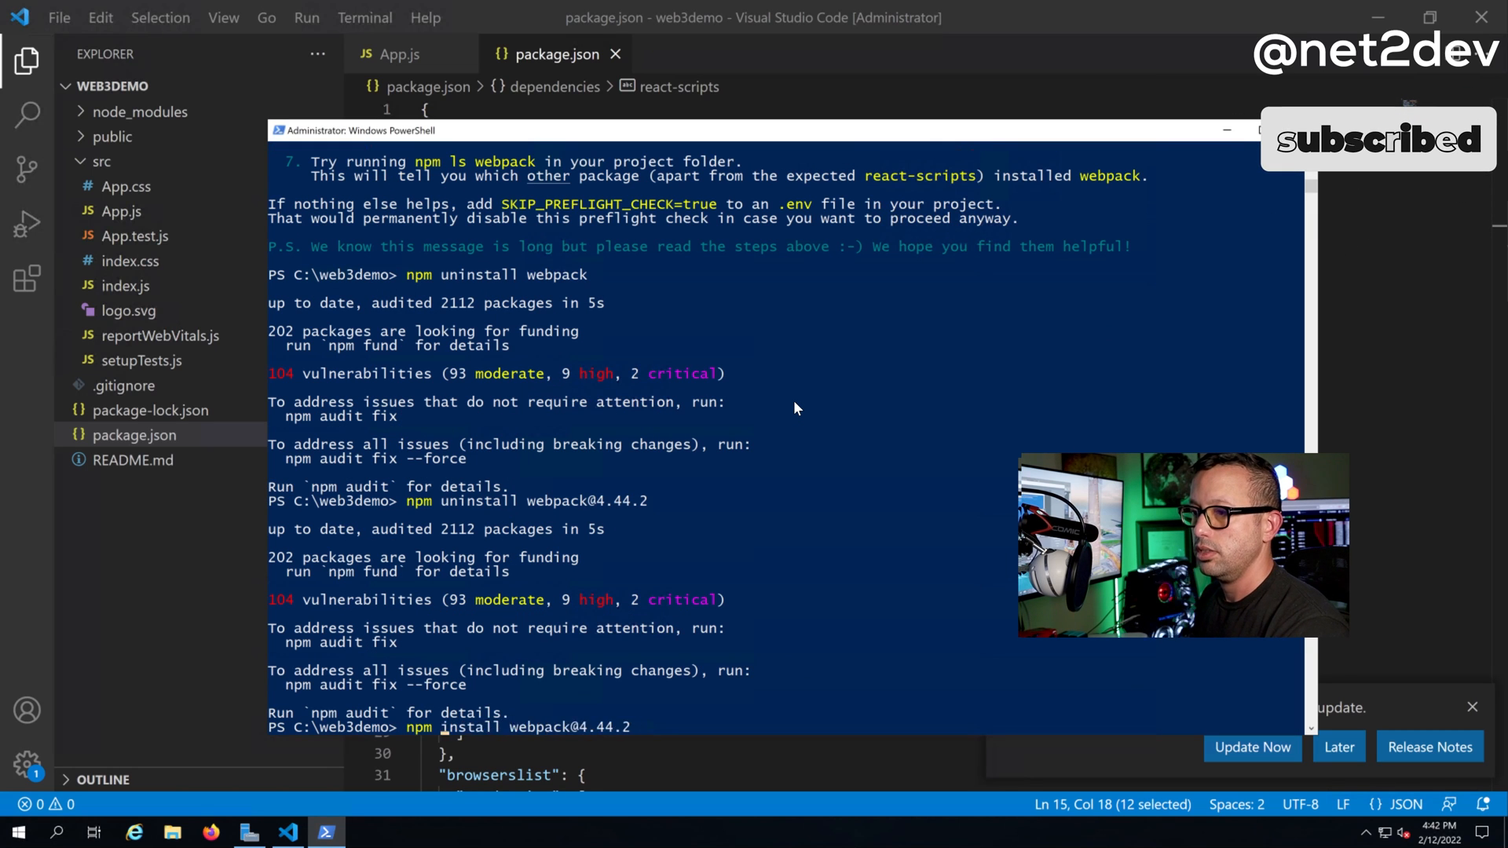
pyautogui.press('Return')
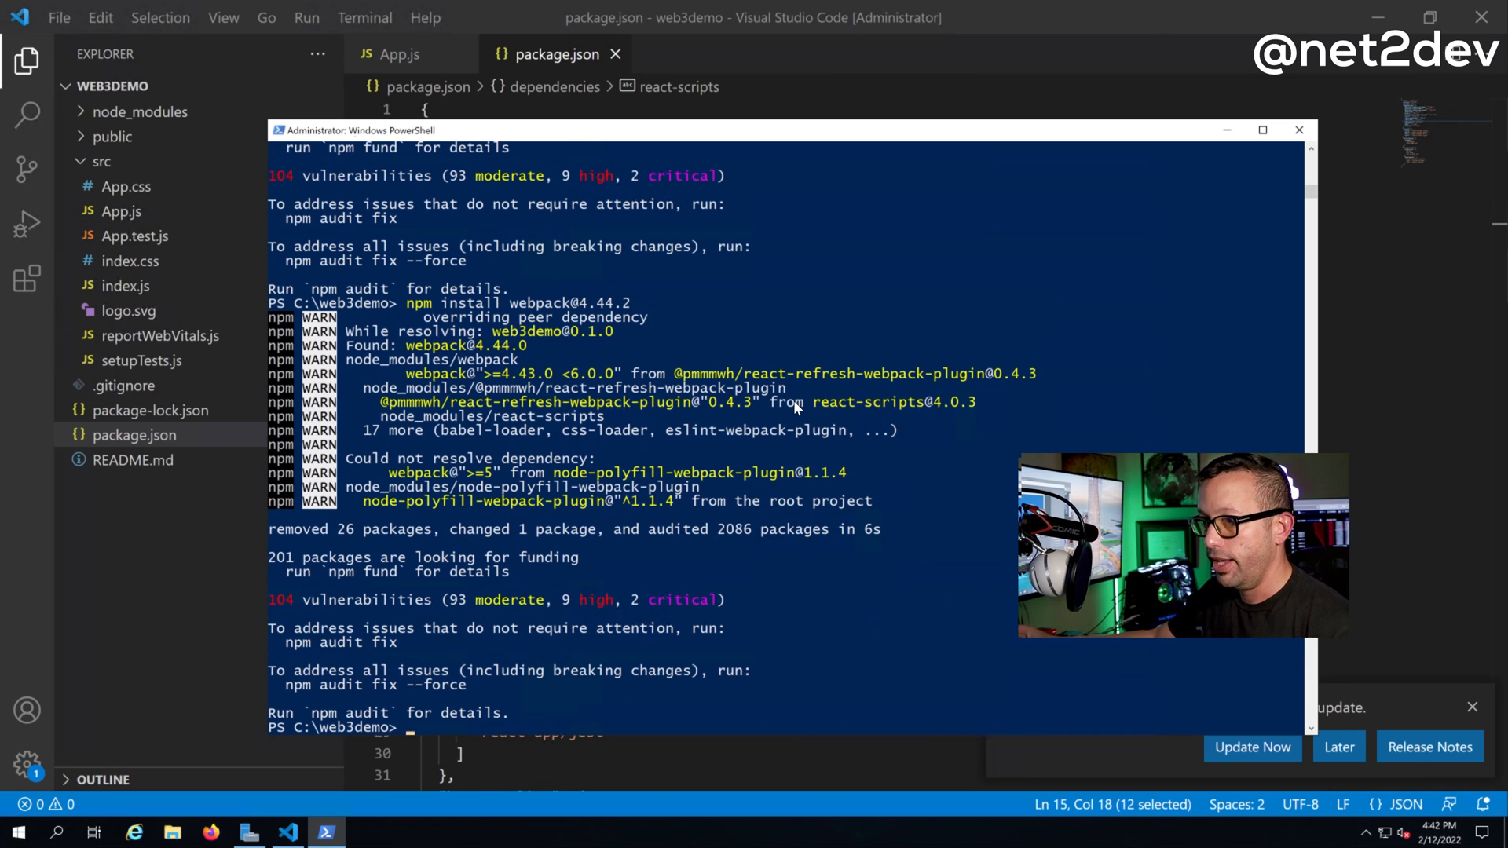
pyautogui.write('npm uninstall webpack')
# Step: Recall the command, drop the version and reinstall all project dependencies with npm install
pyautogui.press('Escape')
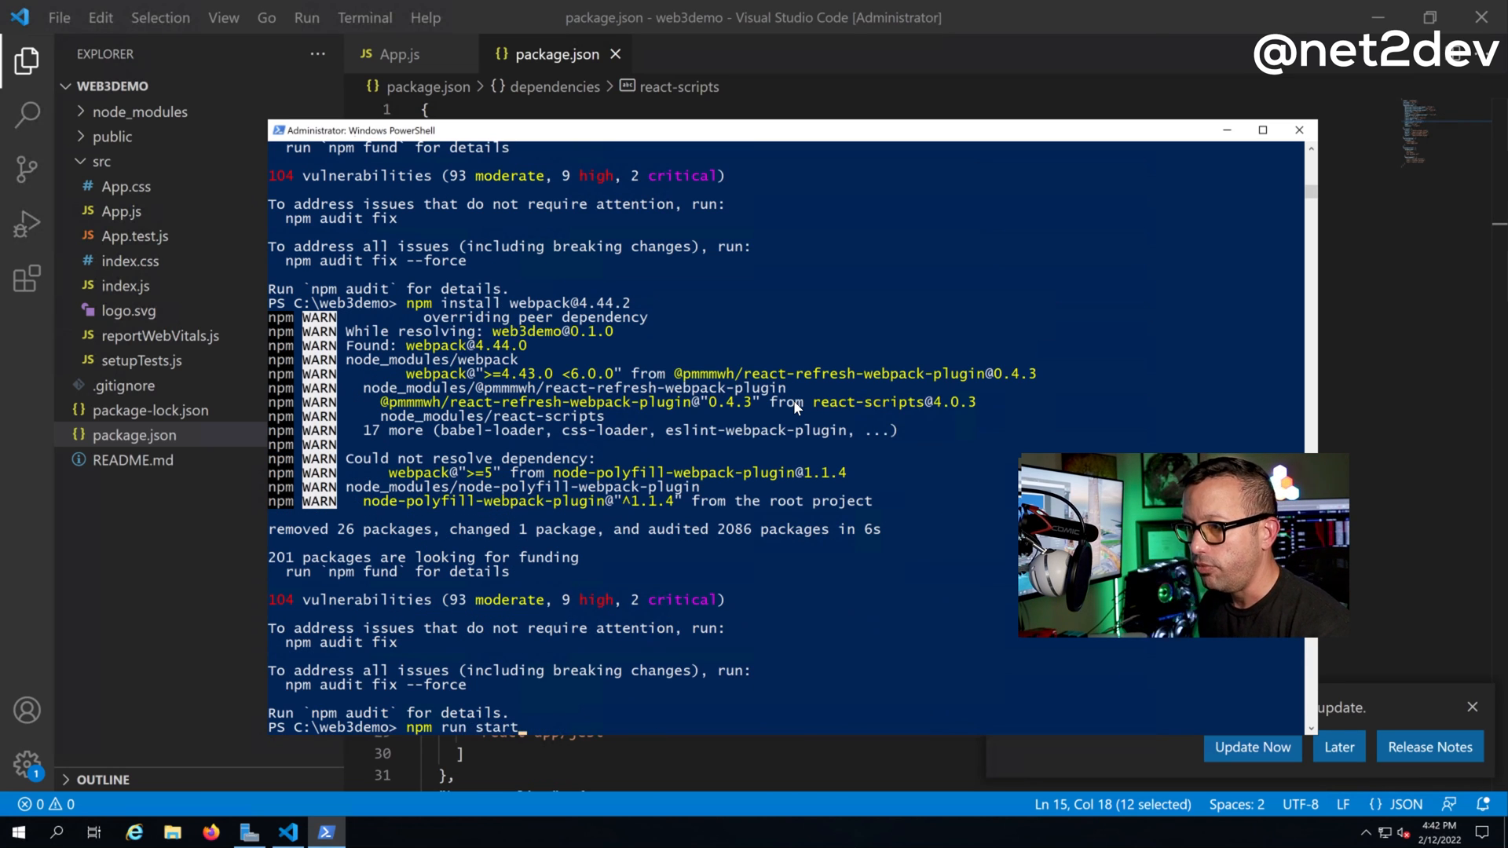
pyautogui.press('Up')
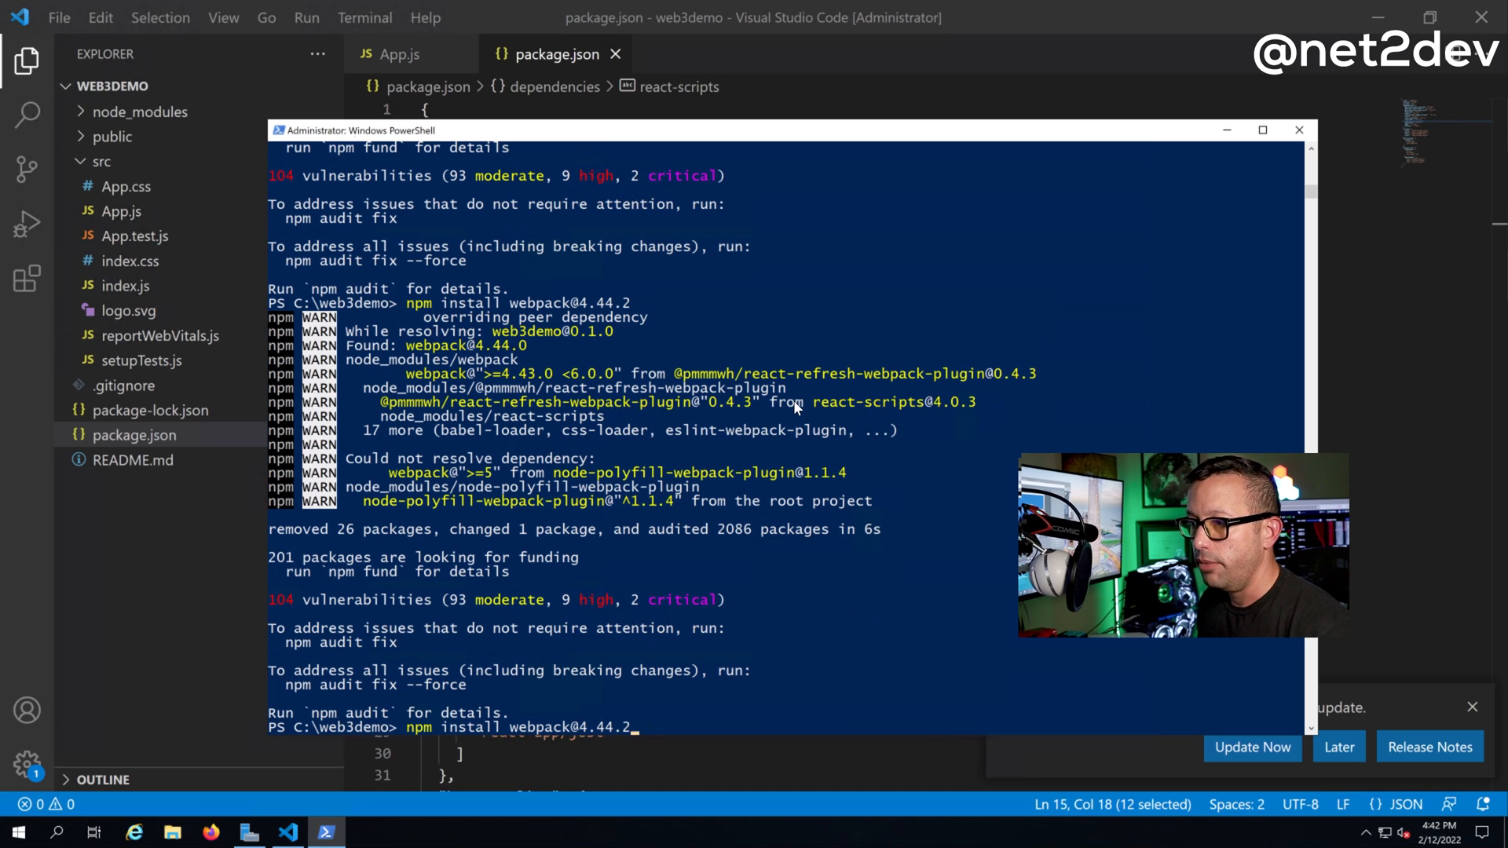
pyautogui.press('BackSpace')
pyautogui.press('Return')
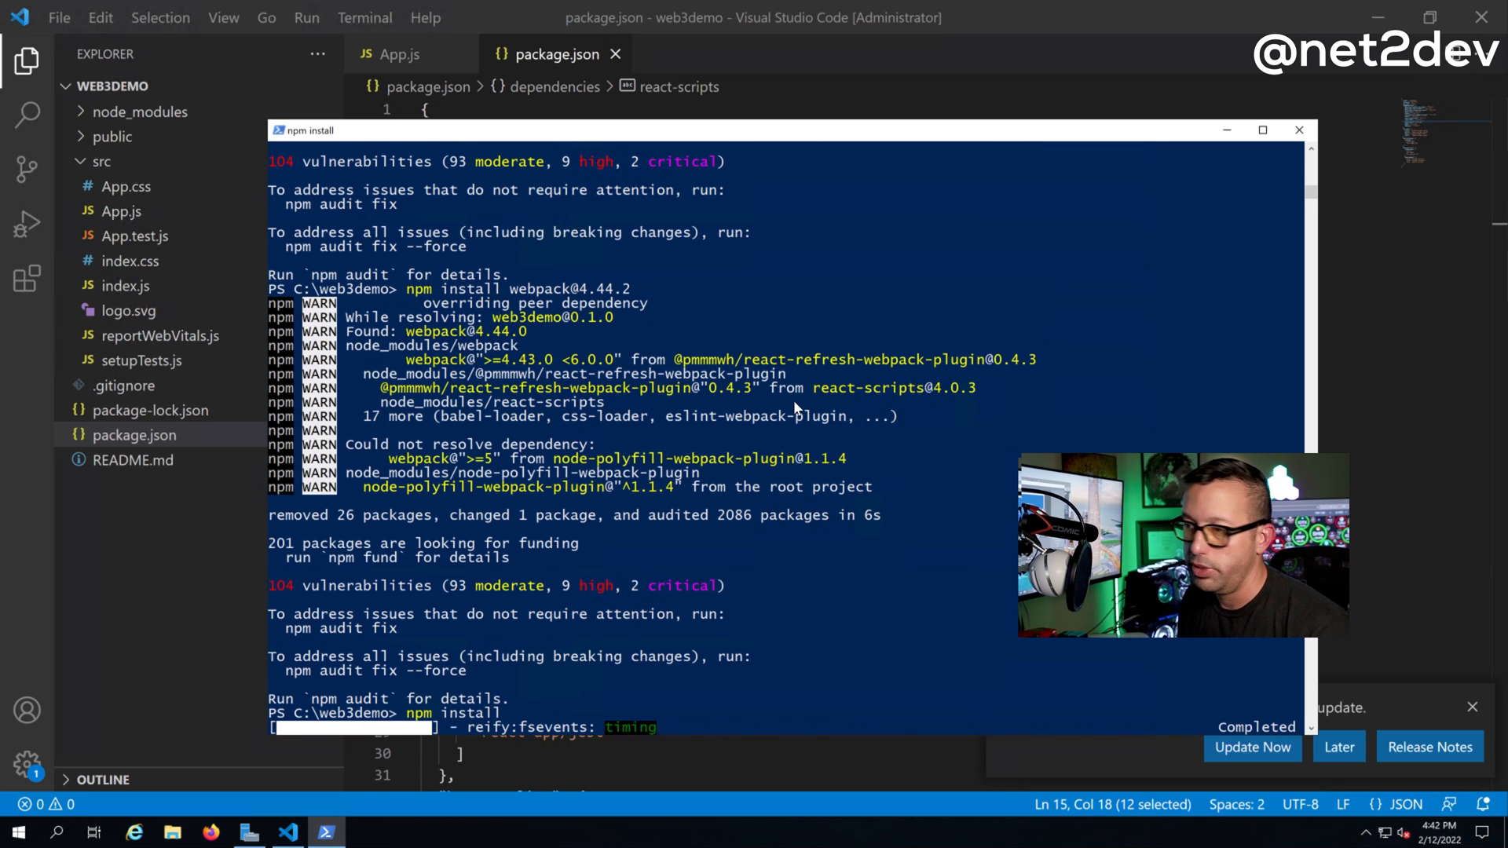
# Step: Recall npm run start from history and launch the development server
pyautogui.press('Up')
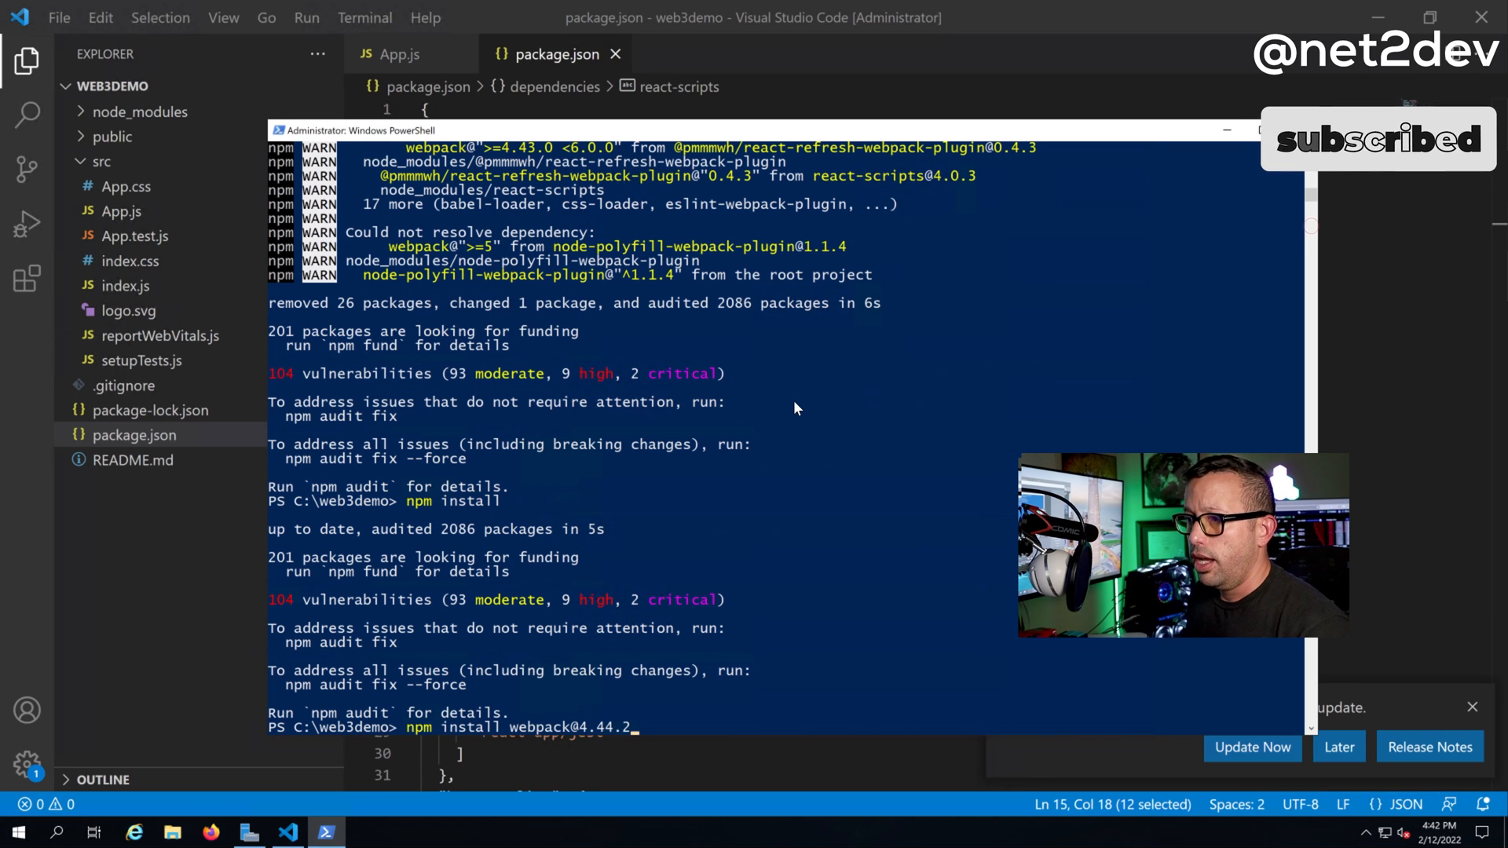
pyautogui.press('Up')
pyautogui.press('Return')
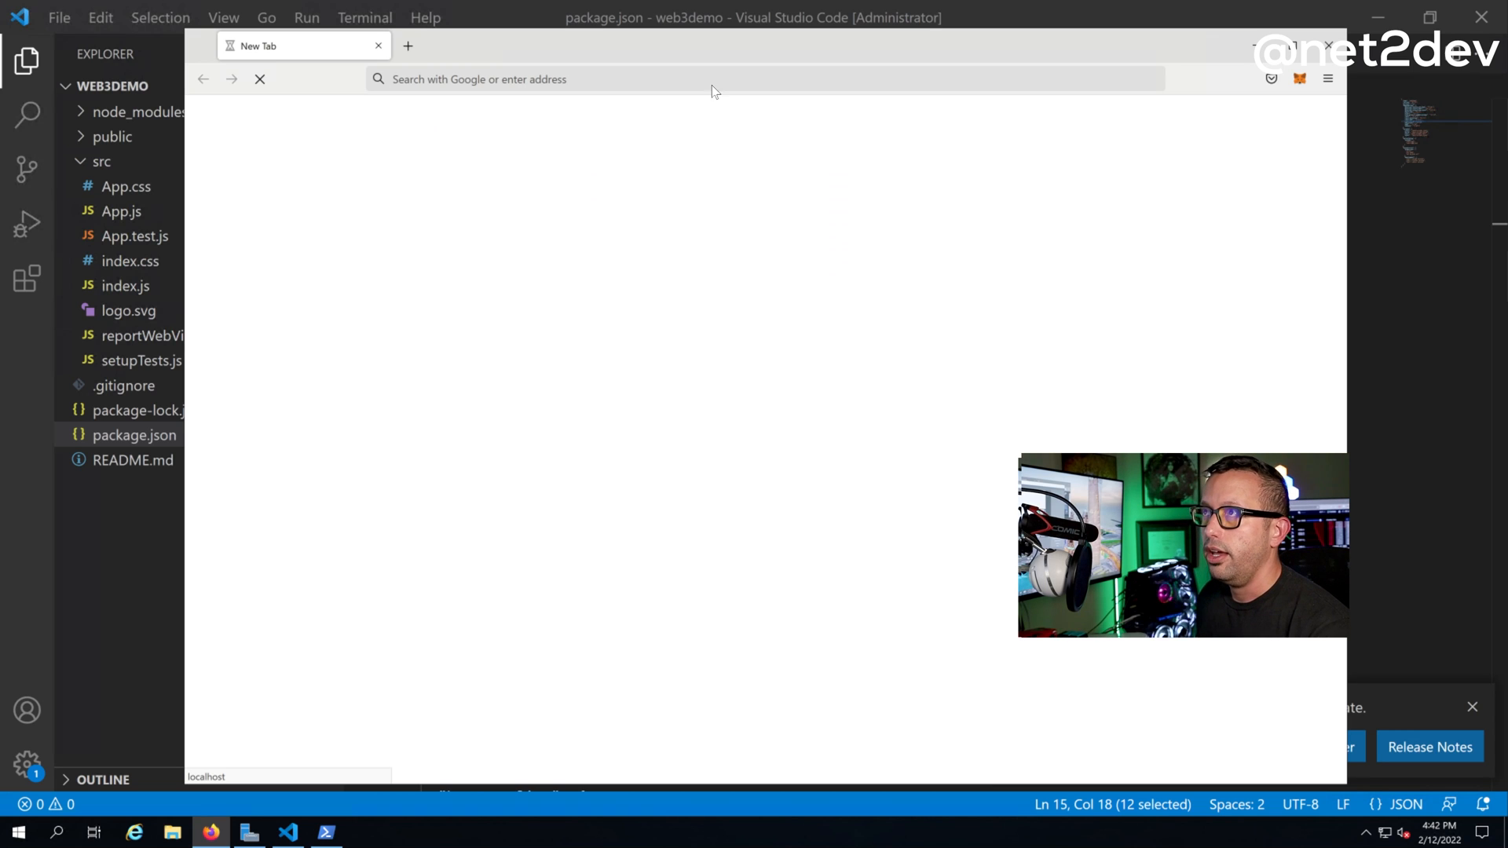
# Step: Arrange Firefox and PowerShell side by side so the Mint Portal at localhost:3000 shows beside the compile output
pyautogui.moveTo(638, 45); pyautogui.dragTo(877, 51)
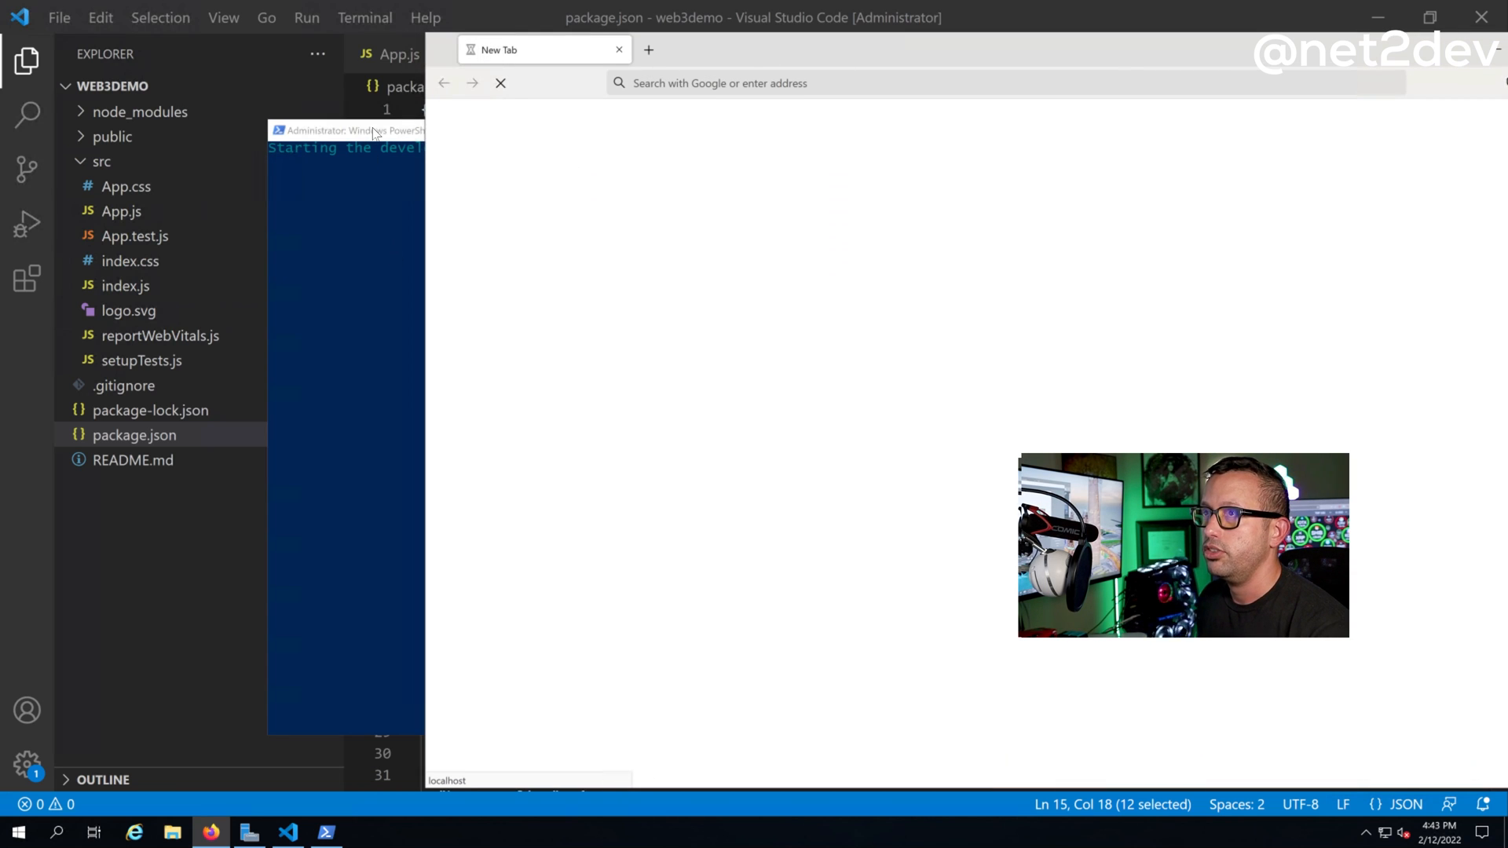
pyautogui.click(374, 132)
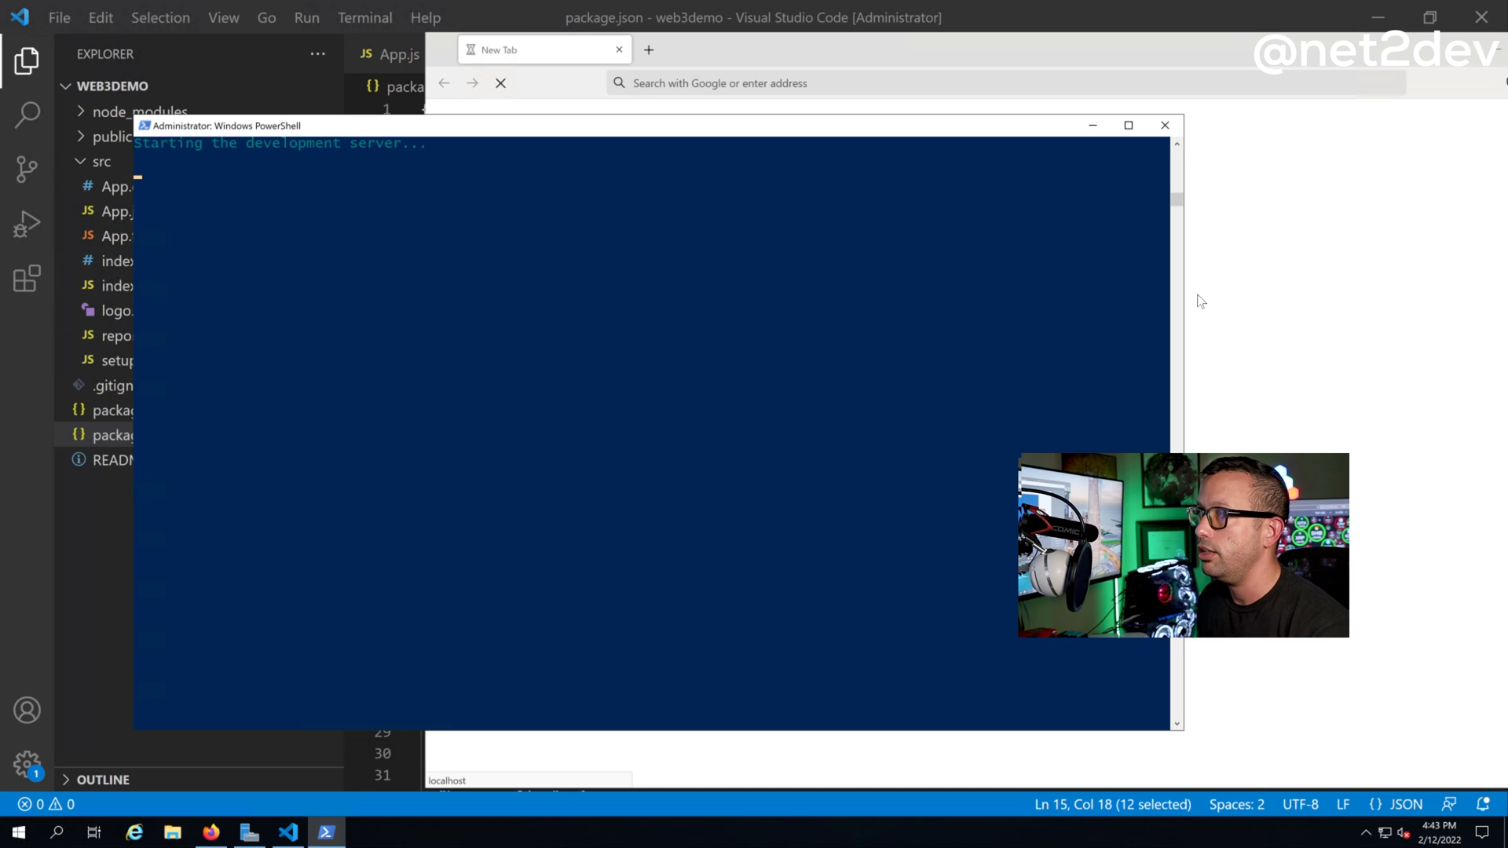
pyautogui.moveTo(1183, 293); pyautogui.dragTo(843, 293)
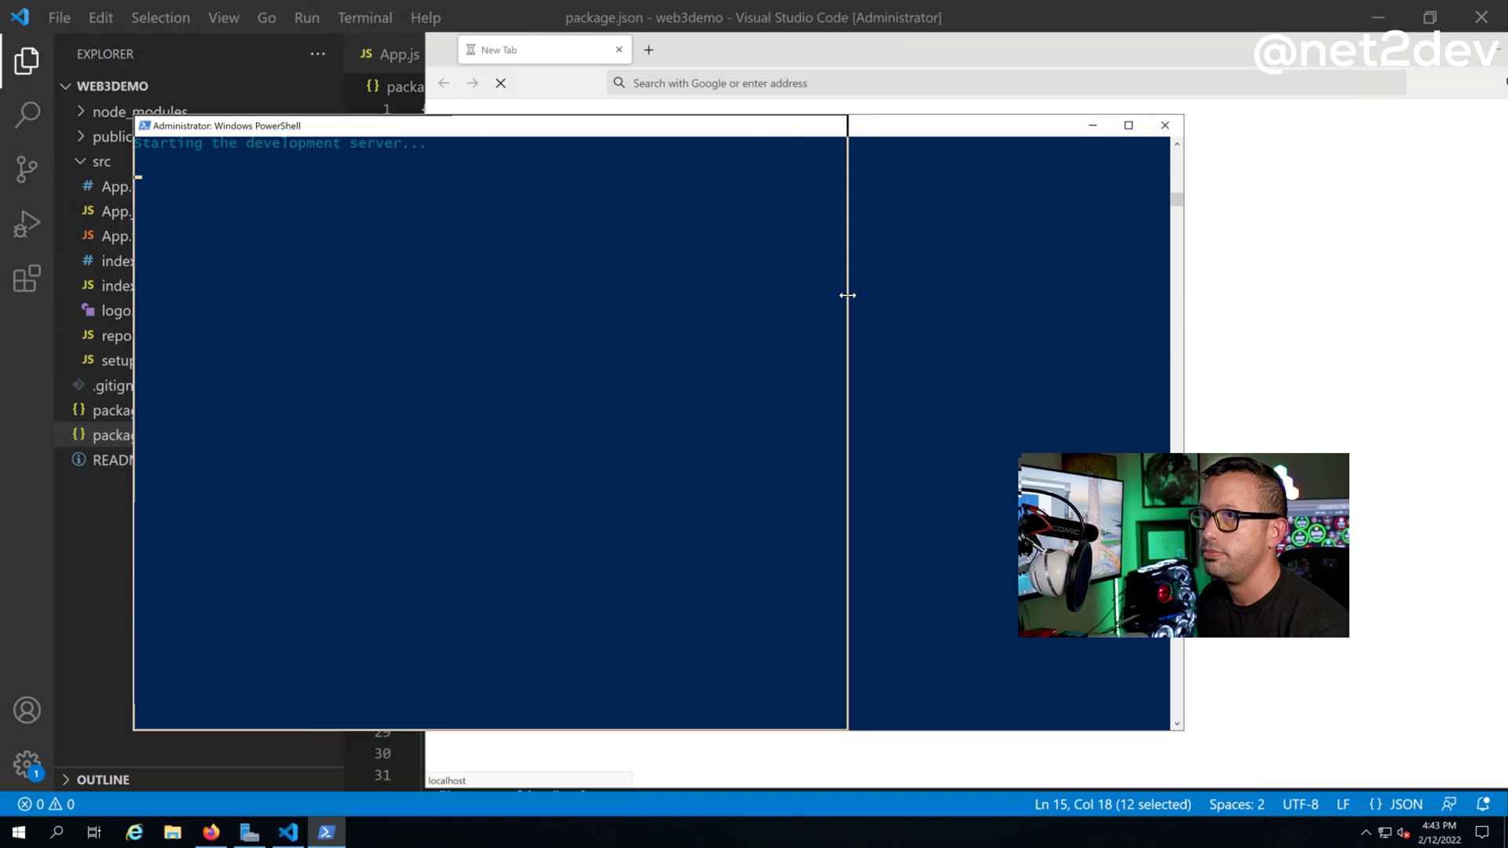
pyautogui.click(909, 58)
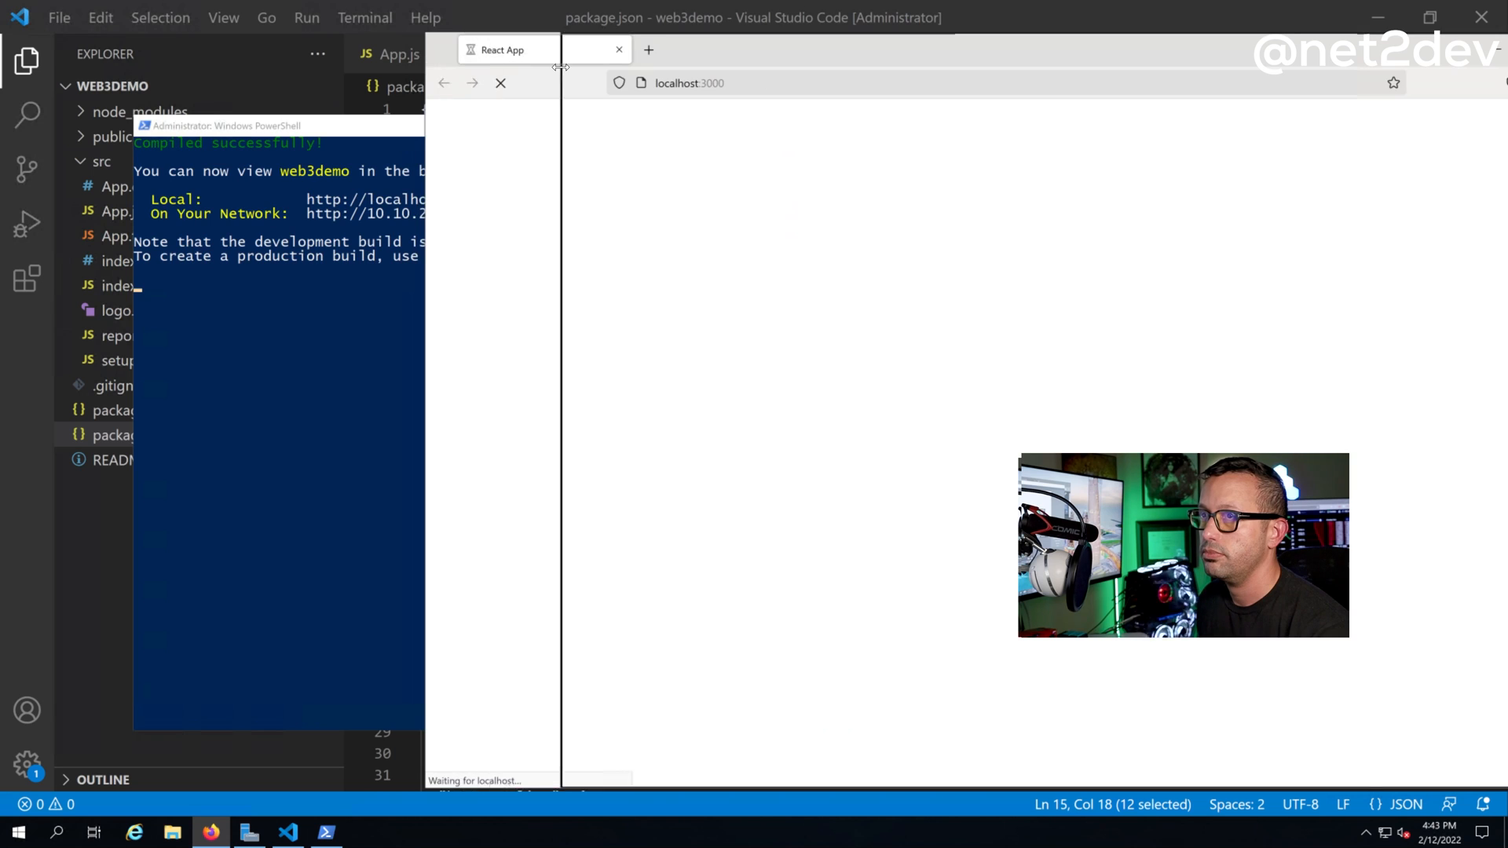
pyautogui.moveTo(427, 353); pyautogui.dragTo(563, 354)
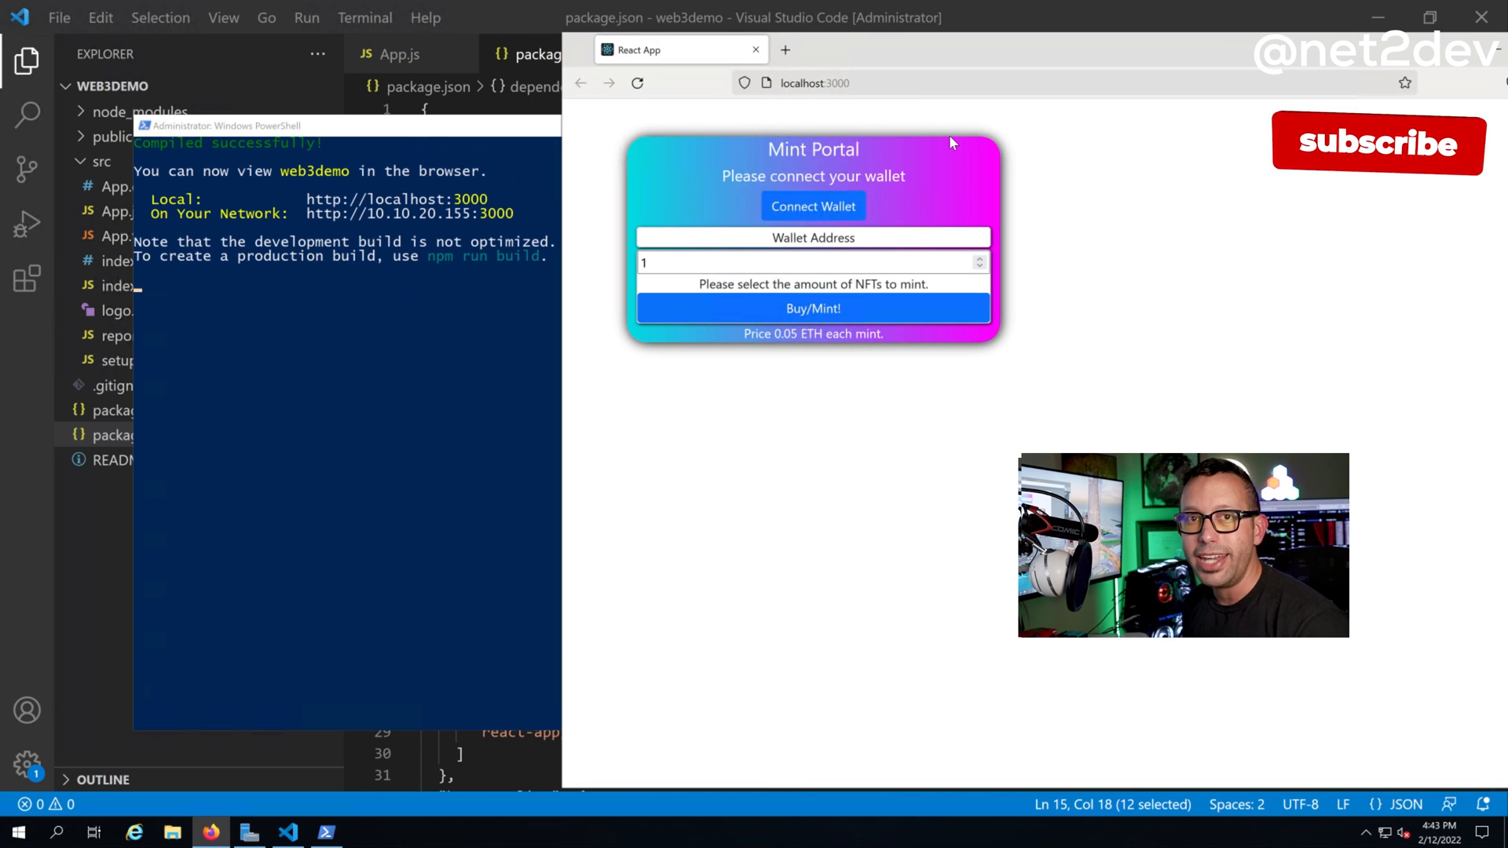